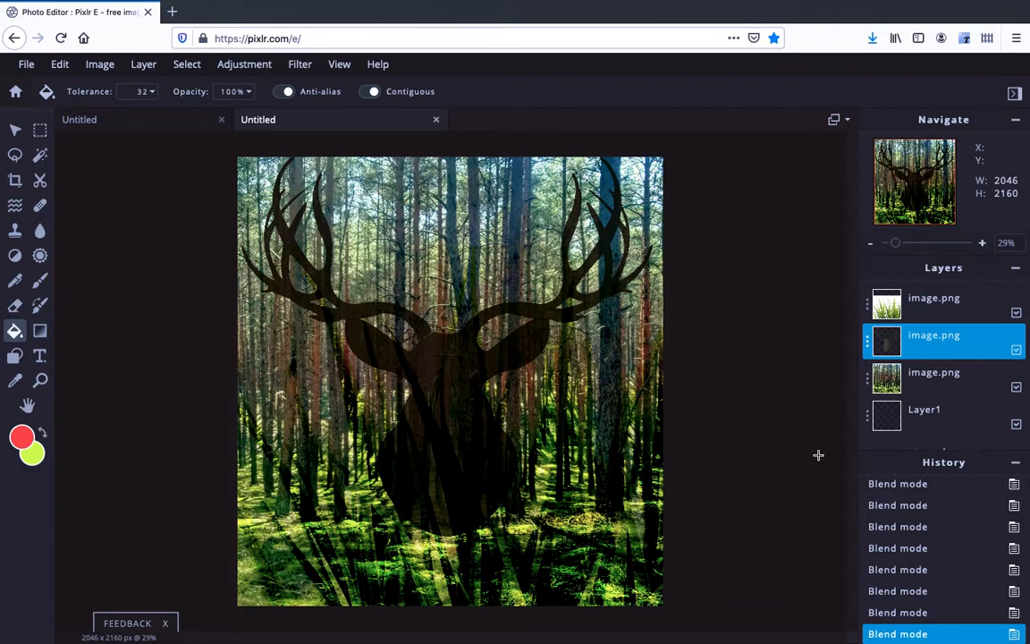
Step: Toggle the grass, deer and forest layers off and on in turn to examine what each contributes to the composite
left_click(1017, 314)
left_click(1018, 315)
left_click(1017, 315)
left_click(1017, 315)
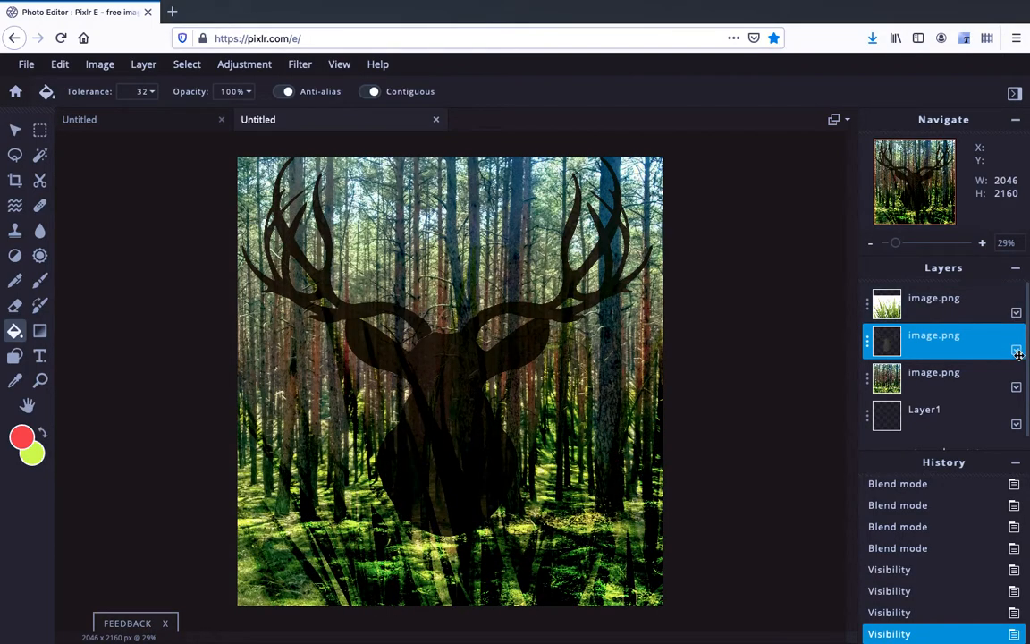
left_click(1017, 351)
left_click(1017, 351)
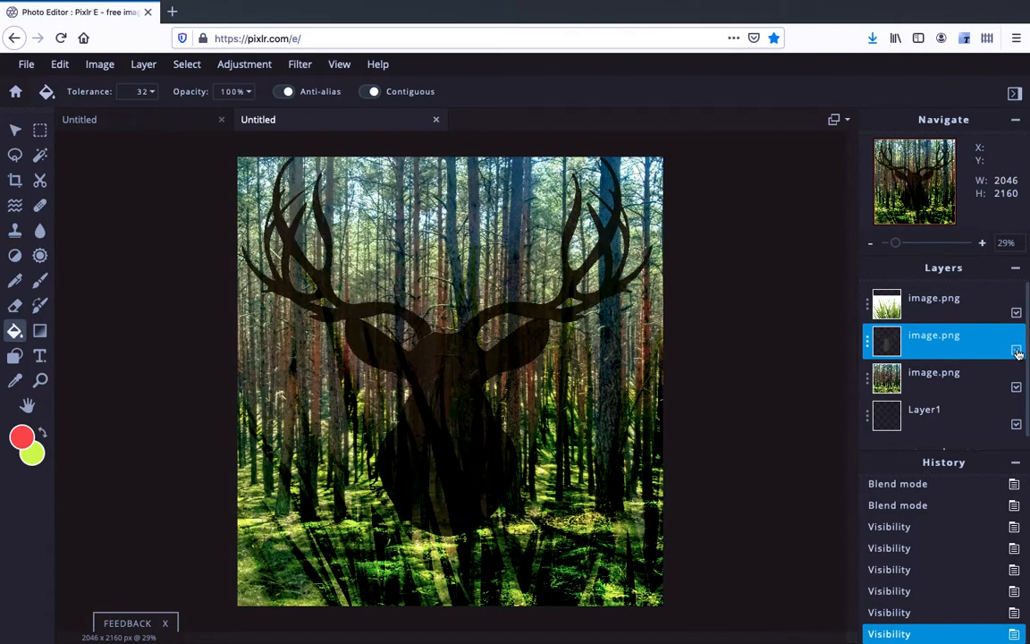
left_click(1017, 389)
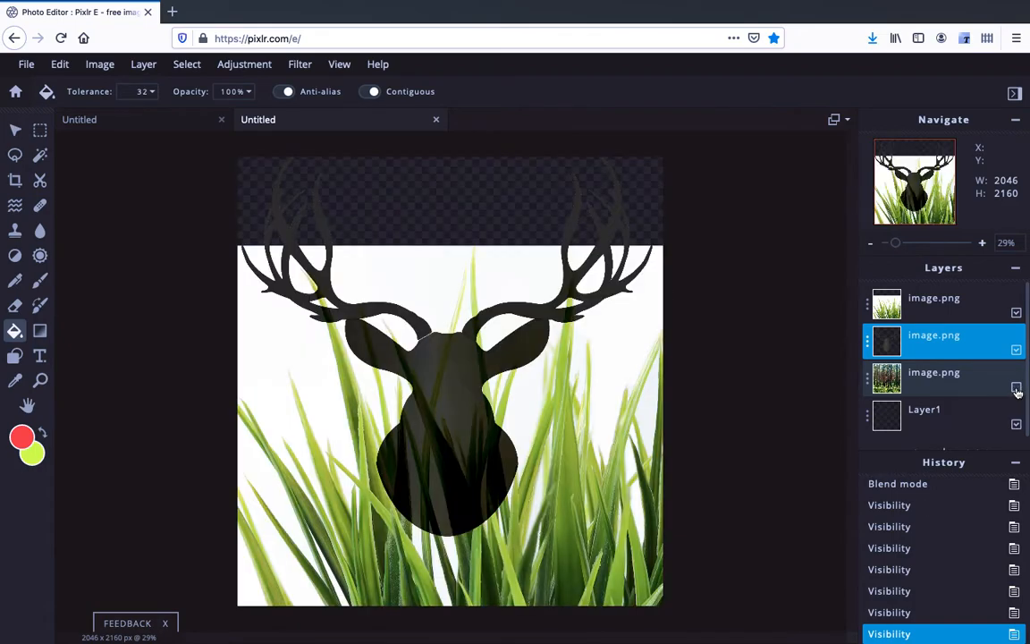
left_click(1017, 390)
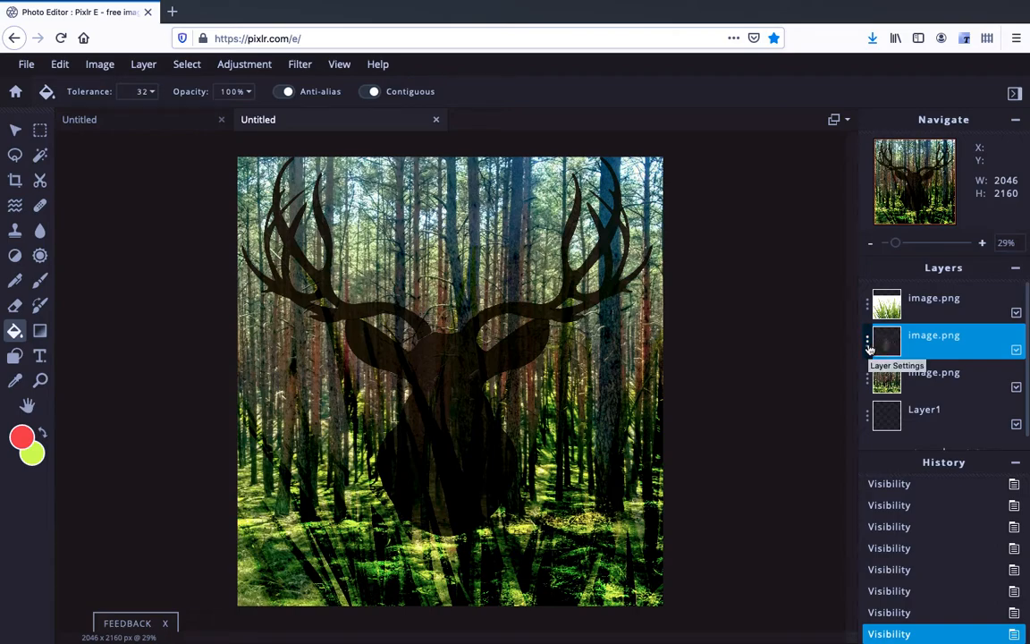
Step: Set the deer silhouette layer's blend mode to Mask and close its layer settings
left_click(868, 347)
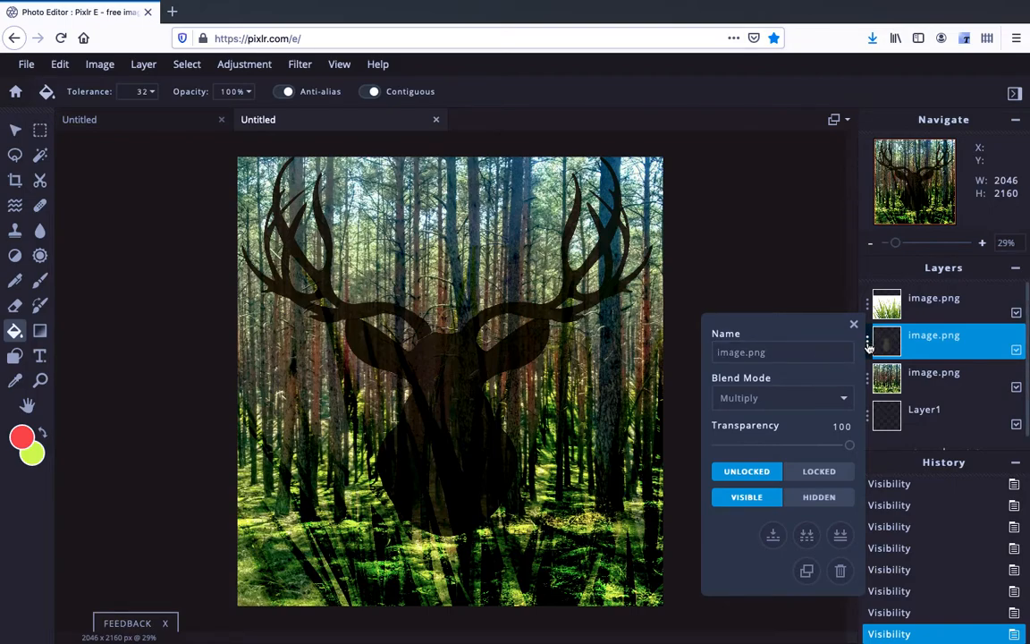
left_click(844, 398)
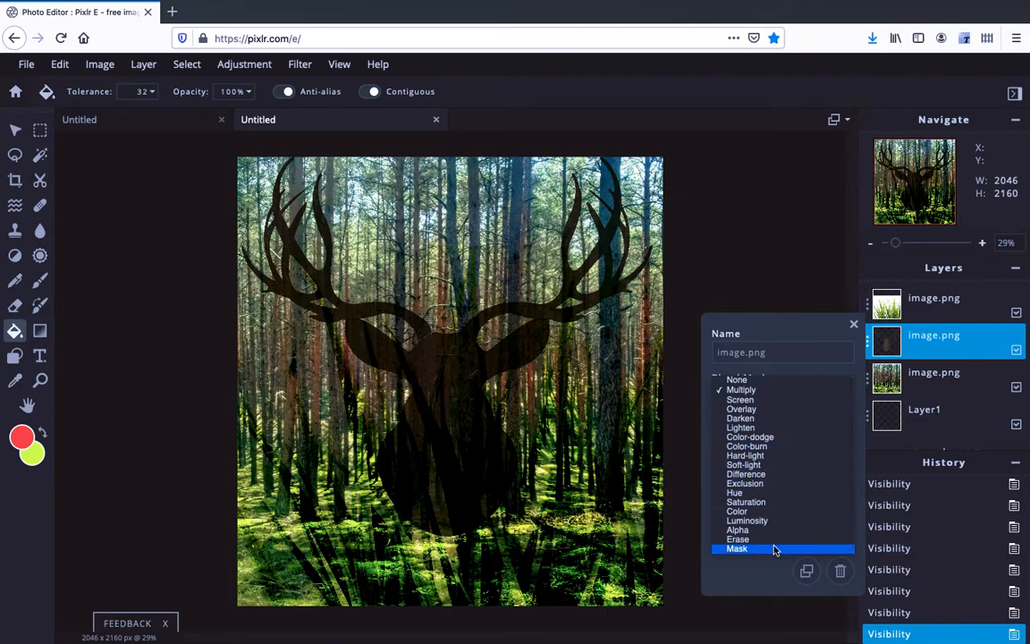
left_click(774, 549)
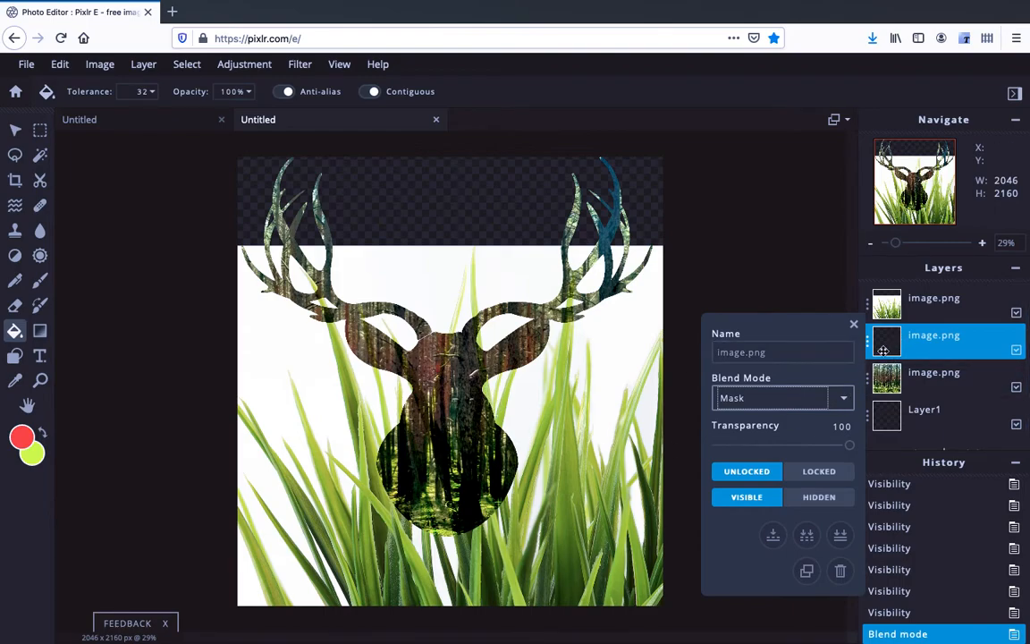
left_click(854, 324)
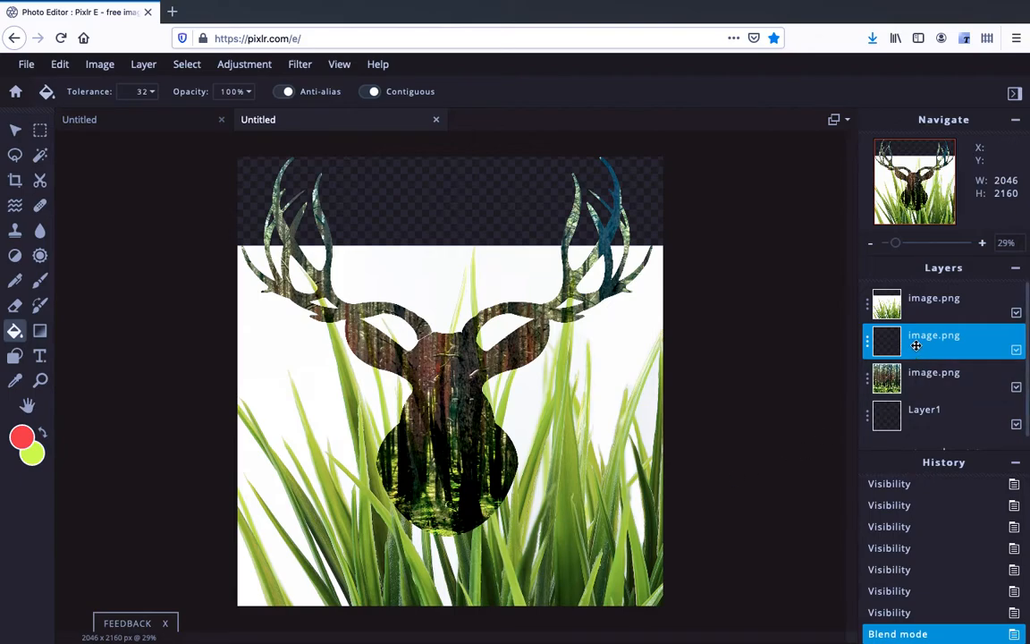
Step: Hide the grass layer and switch the deer layer's blend mode between Multiply and Mask, ending on Multiply
left_click(1017, 313)
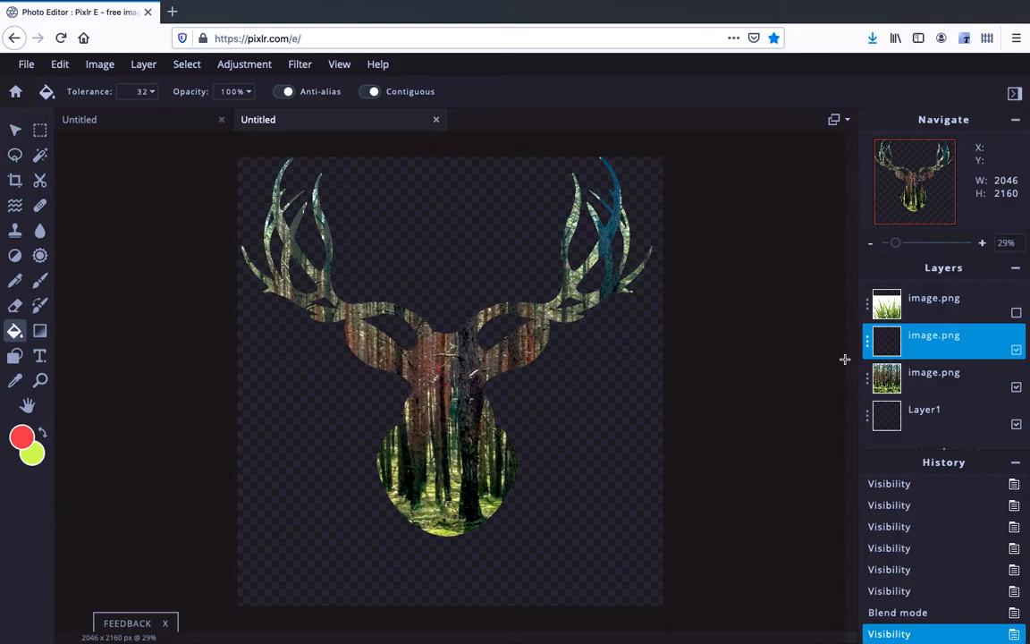
left_click(865, 340)
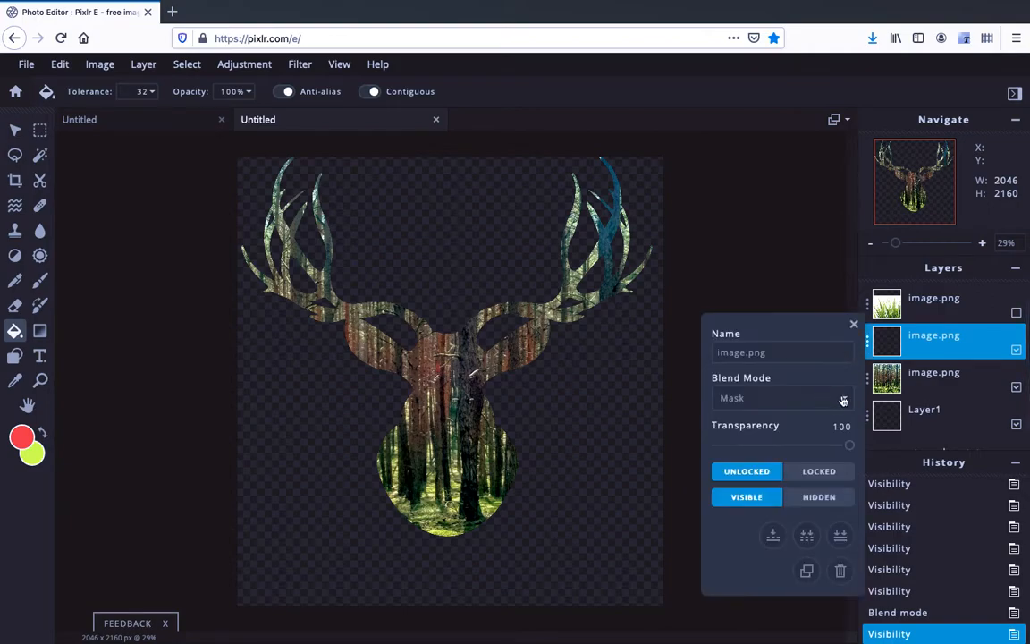
left_click(843, 401)
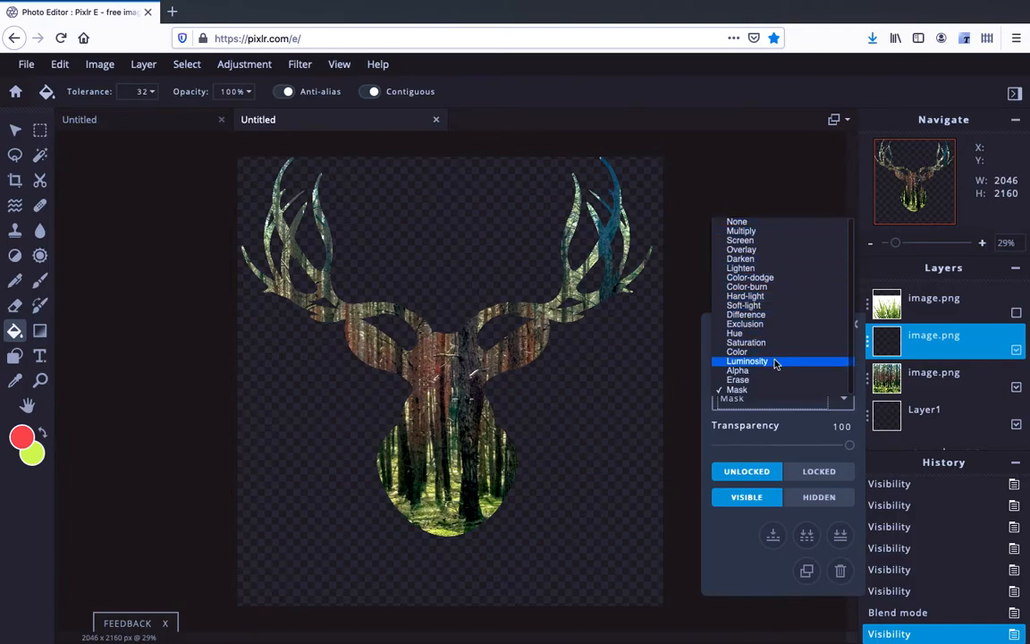
left_click(777, 232)
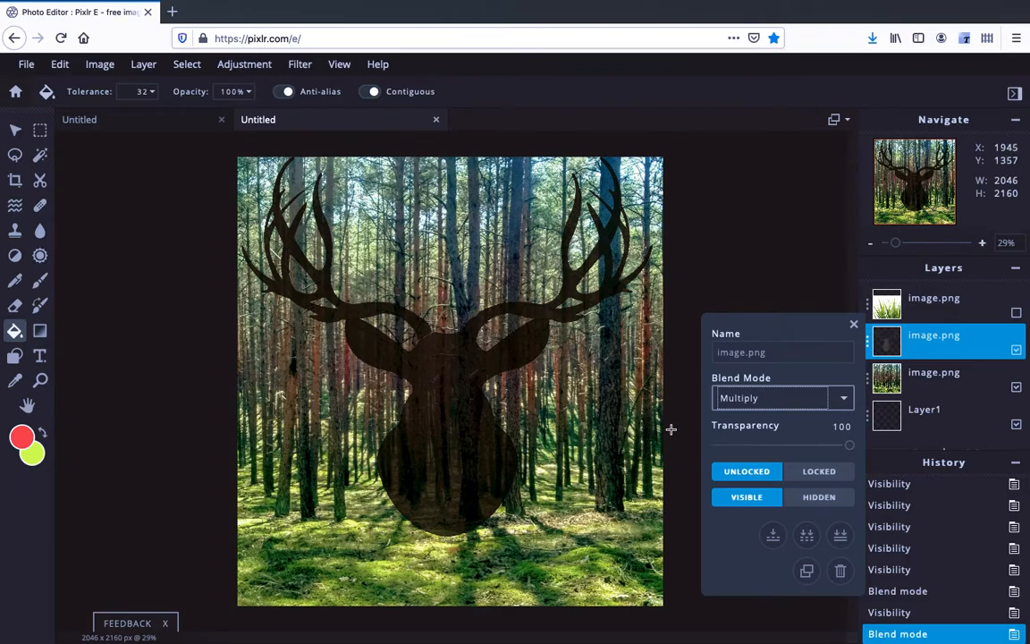
left_click(841, 397)
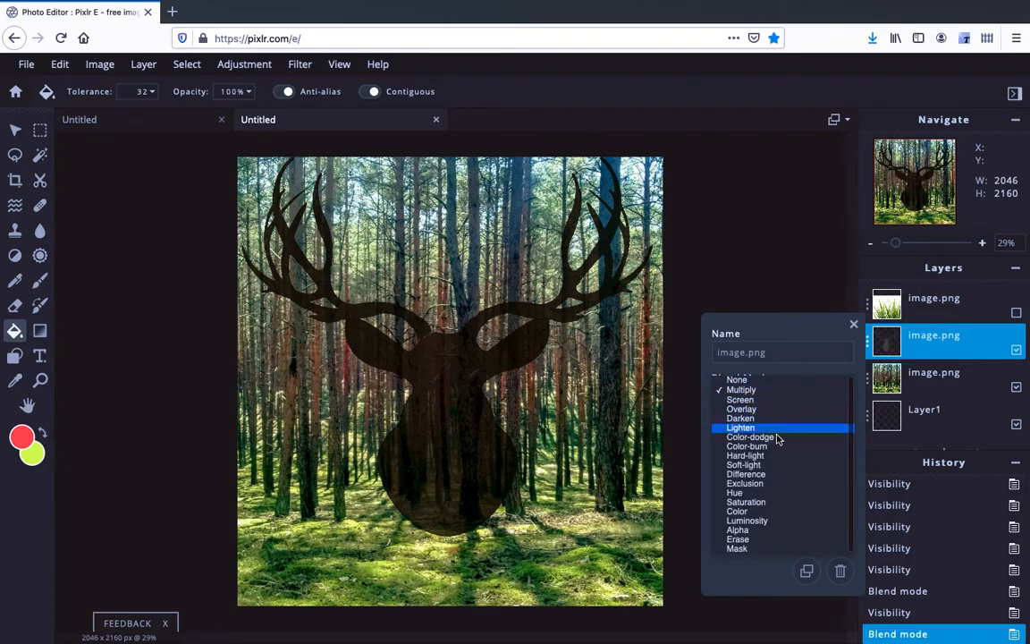
left_click(758, 548)
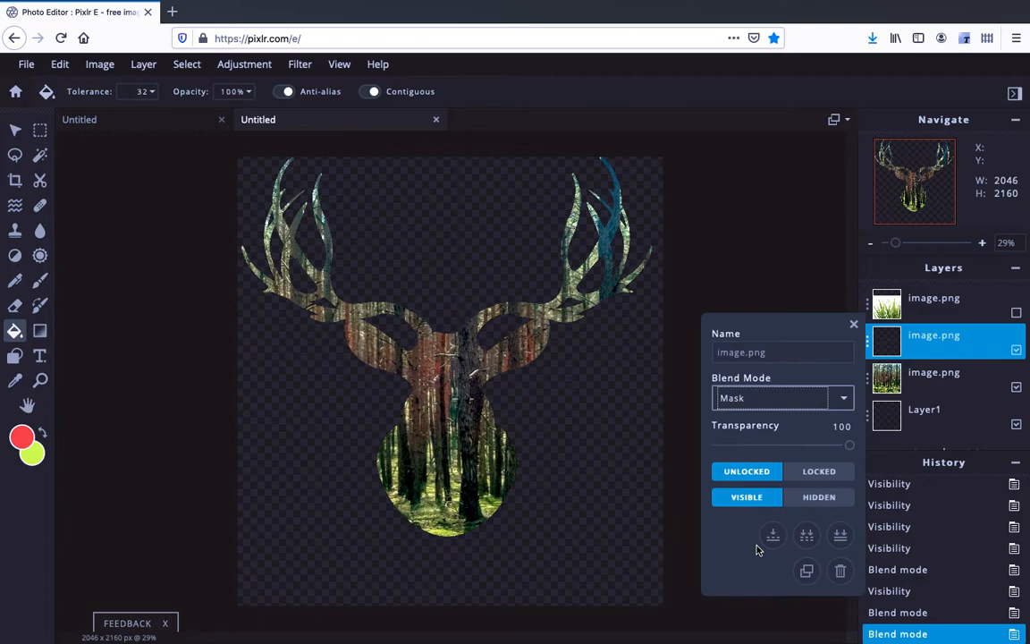
left_click(846, 404)
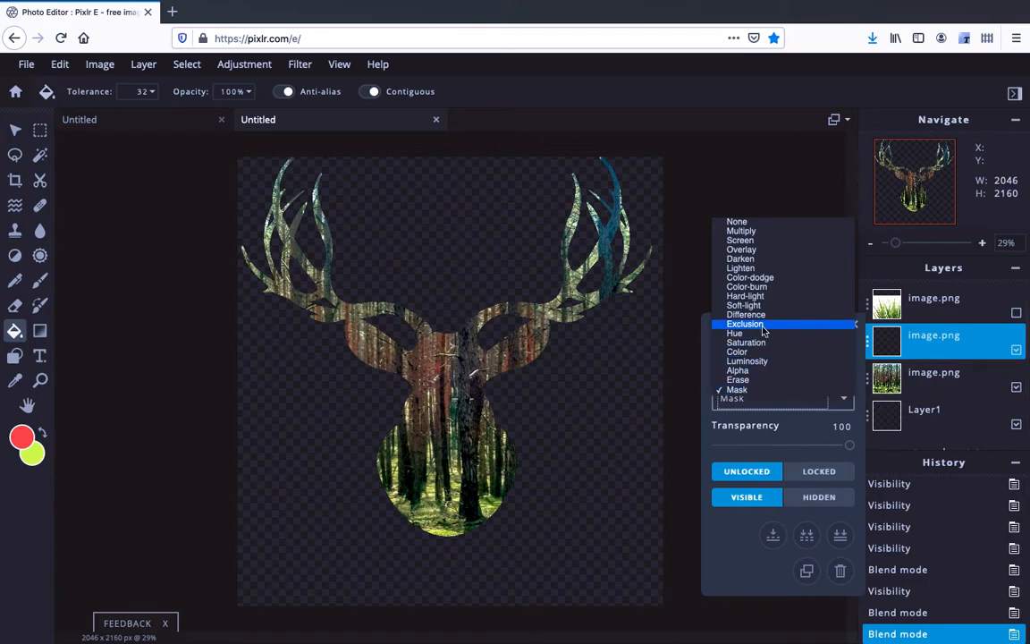
left_click(755, 234)
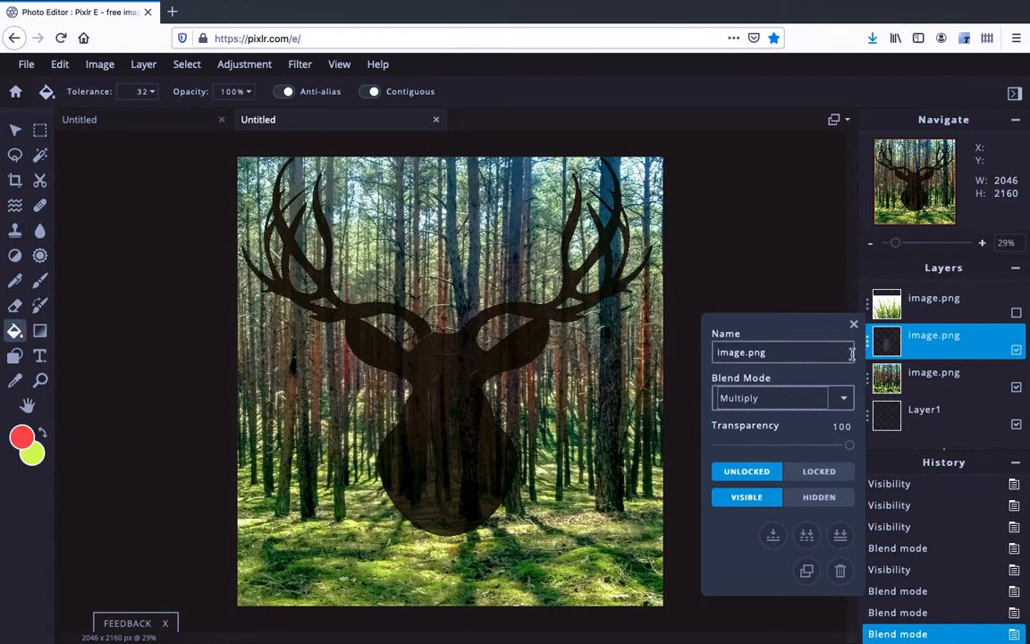
Step: Set the deer layer's blend mode to Overlay and close its layer settings
left_click(843, 399)
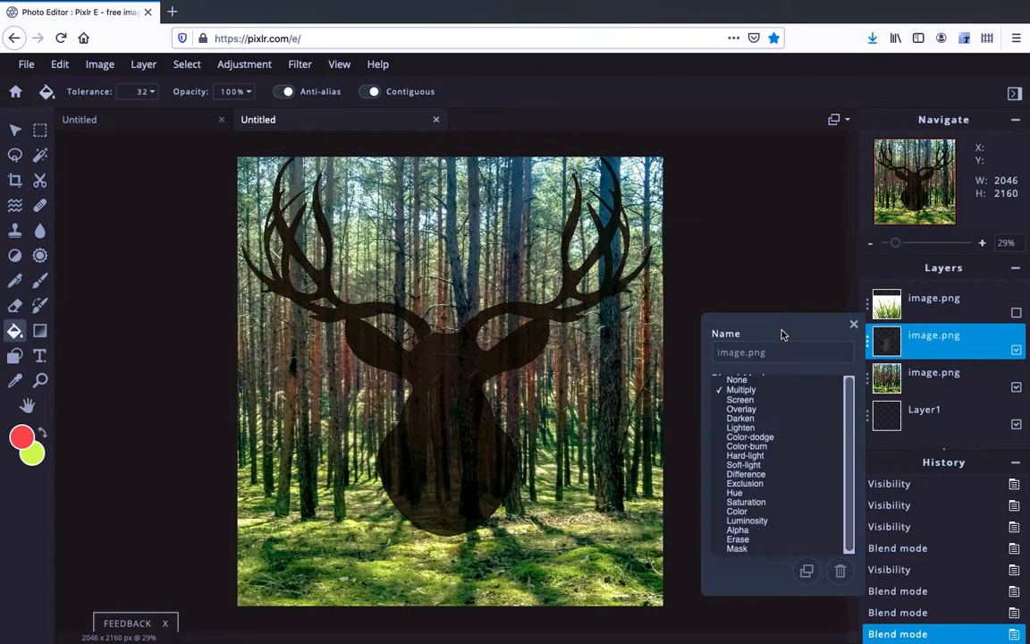
left_click(773, 414)
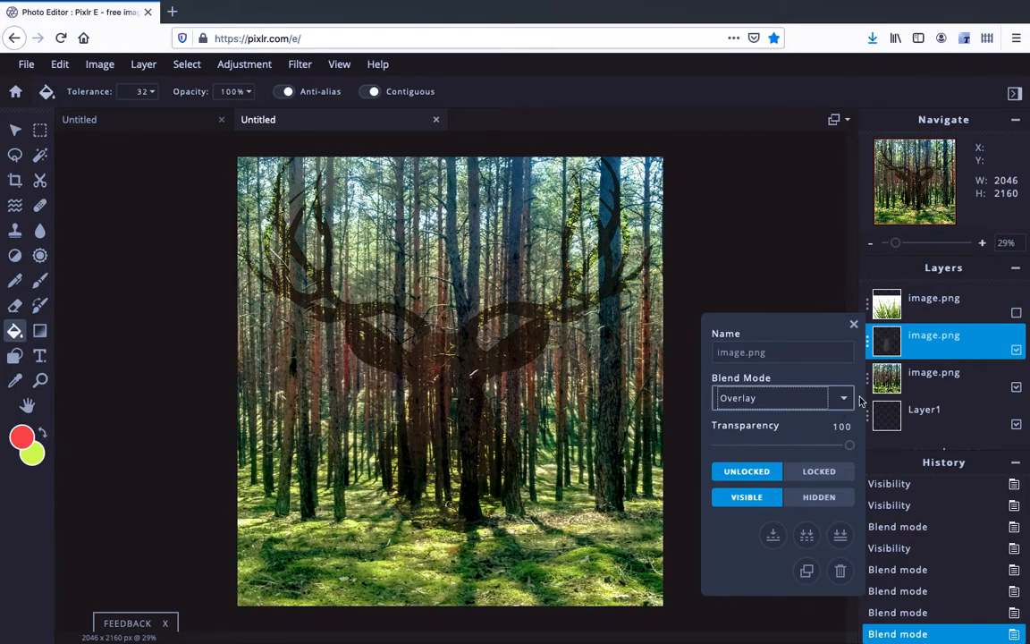
left_click(854, 323)
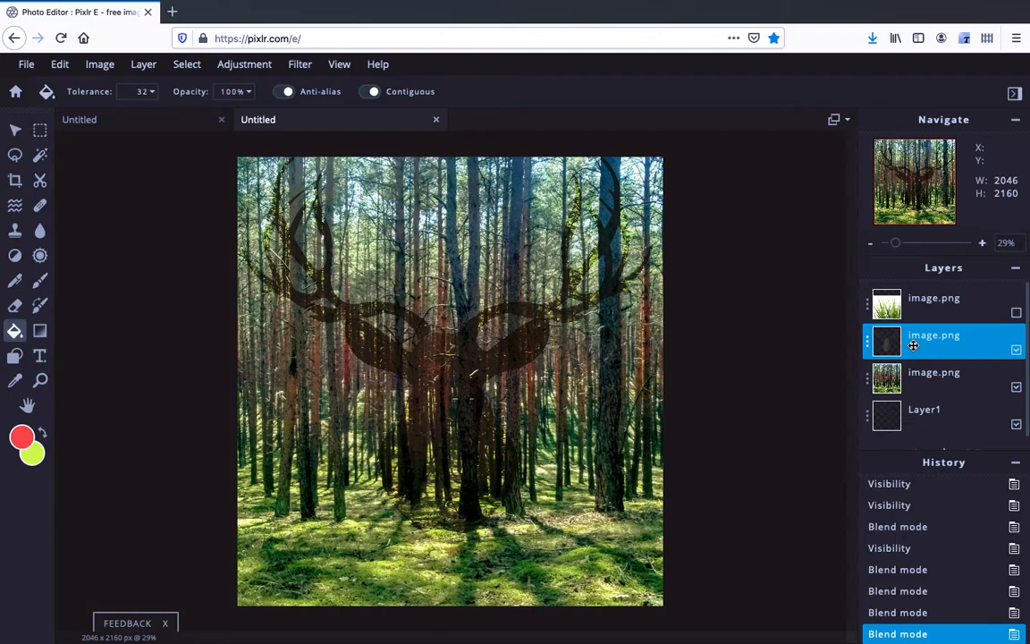
Step: Make the grass layer visible again and set its blend mode to None
left_click(1017, 313)
left_click(866, 304)
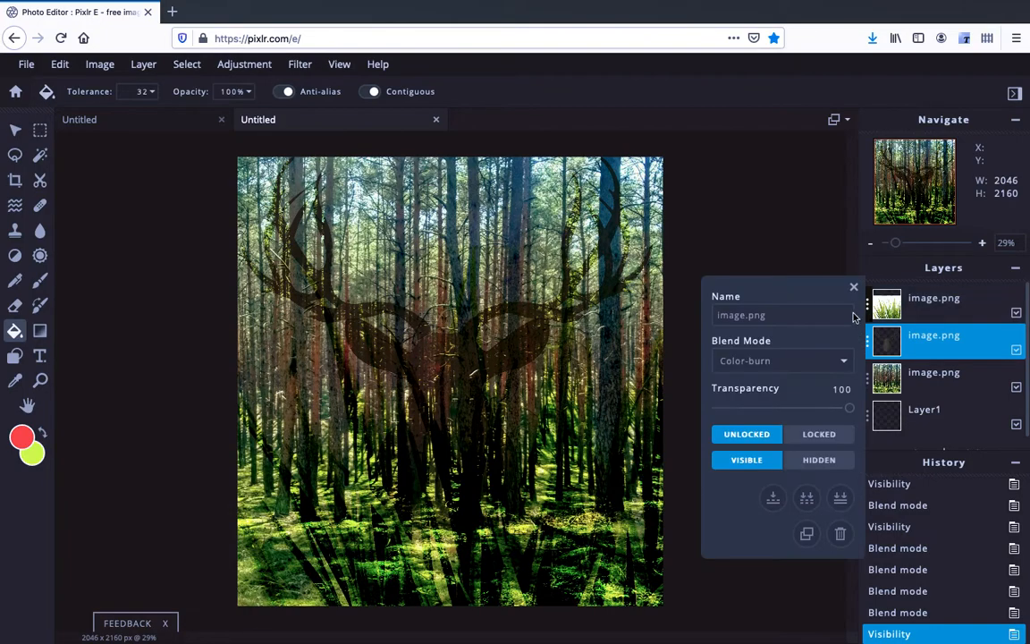
left_click(843, 364)
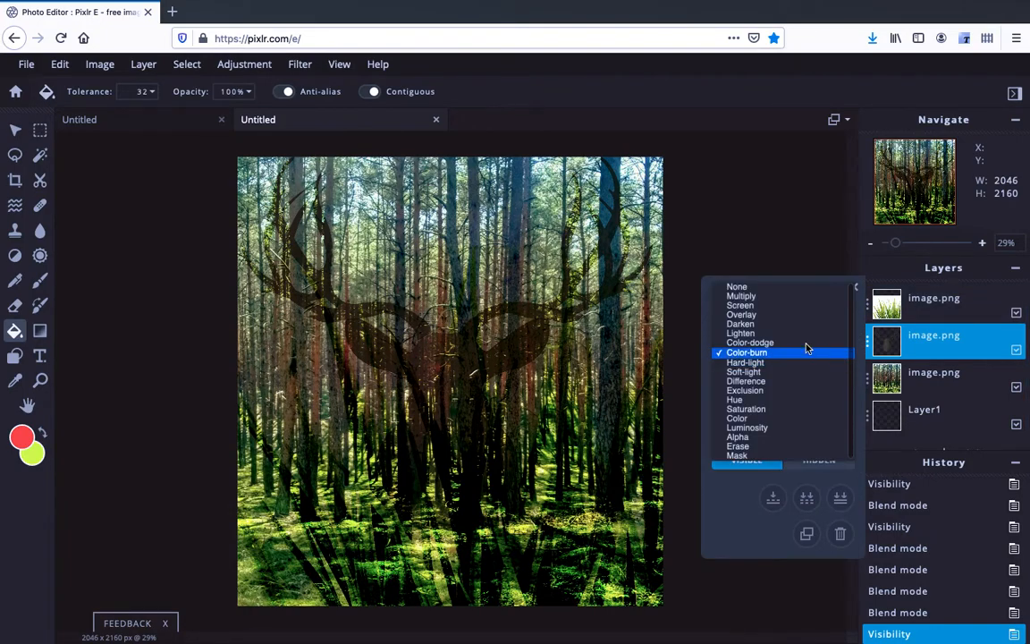
left_click(802, 287)
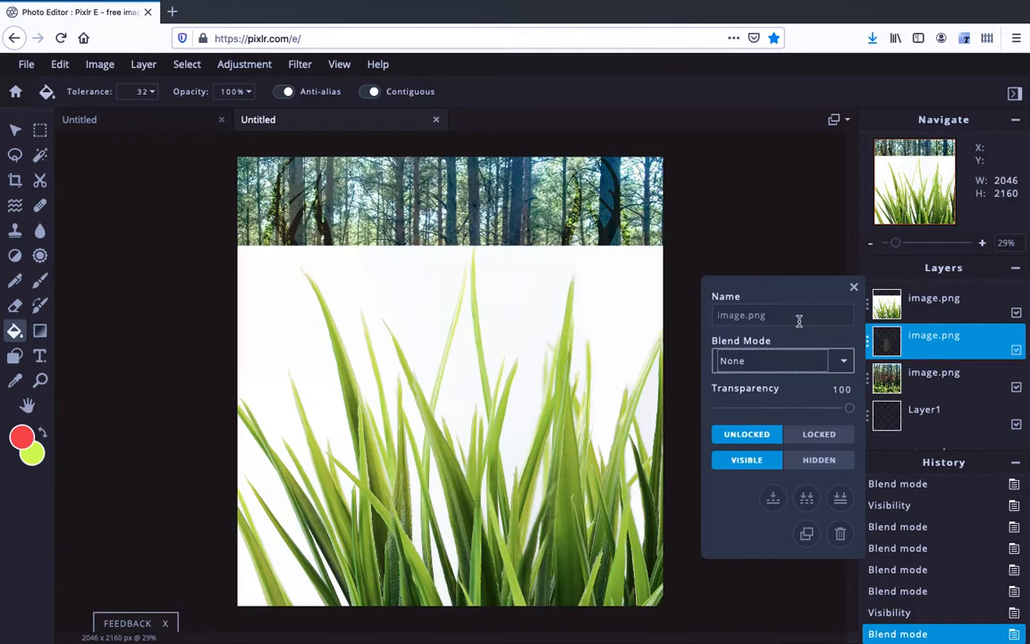
left_click(850, 291)
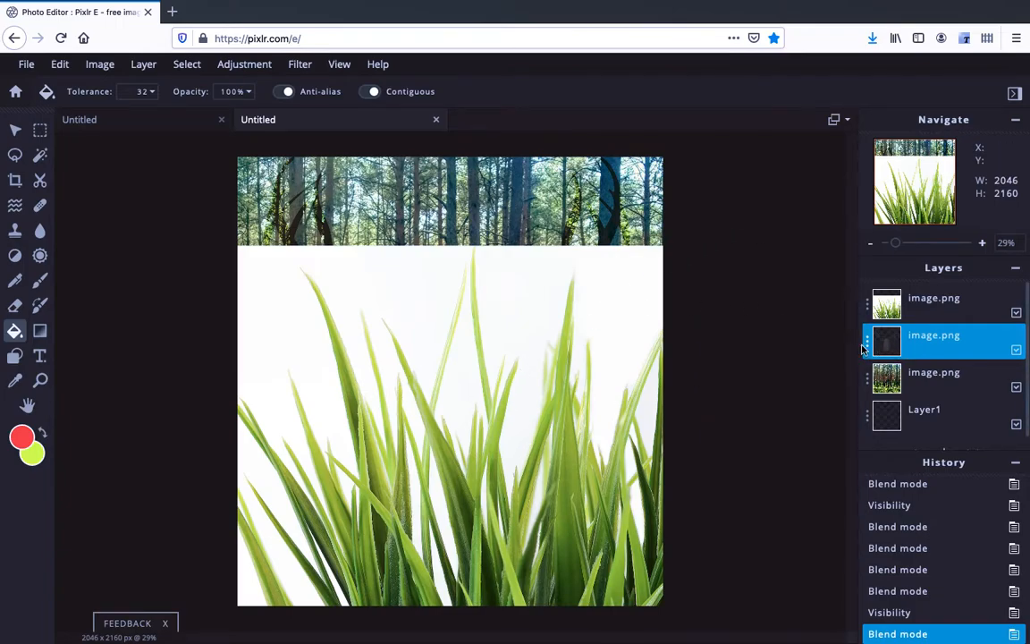
Step: Move the grass layer down beneath the deer and forest layers, and return it to the top of the layer stack
left_click(891, 349)
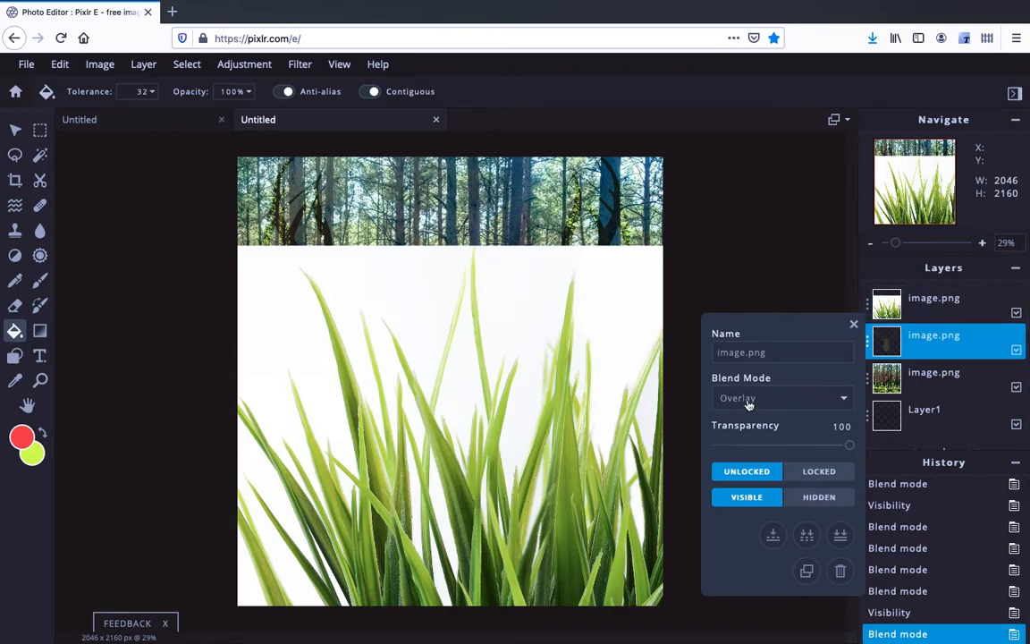
left_click_drag(886, 302, 887, 344)
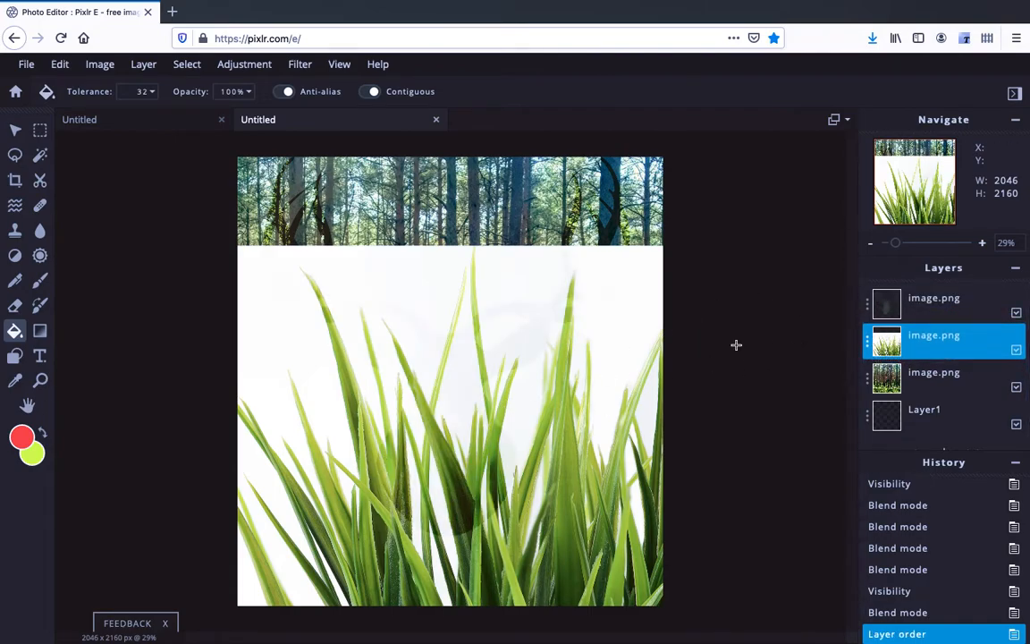
left_click(890, 337)
left_click_drag(890, 336, 886, 382)
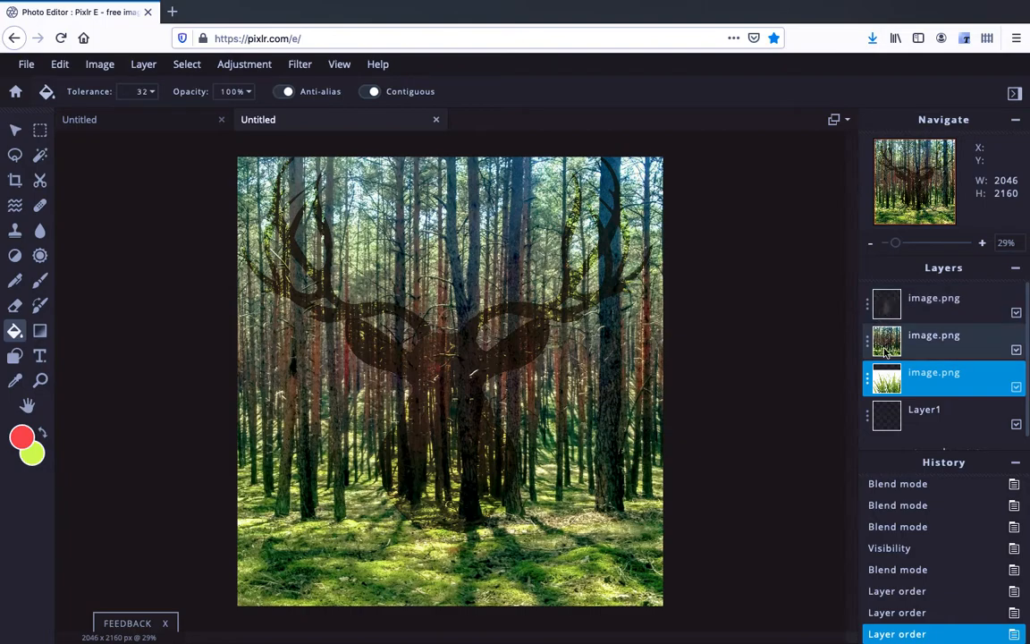
left_click_drag(889, 374, 890, 307)
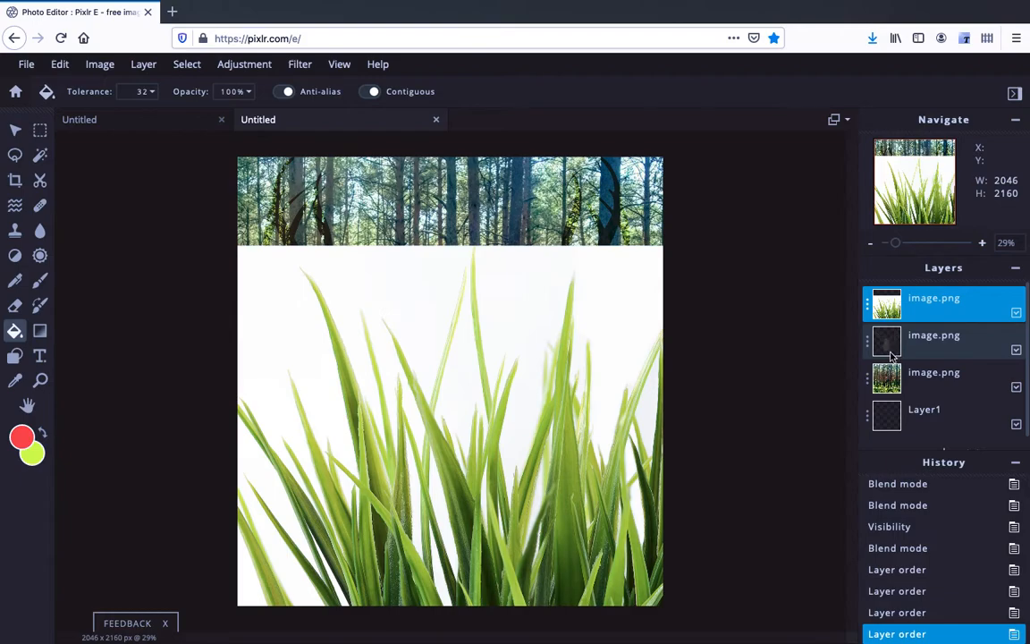
Step: Toggle the grass layer's visibility off and on, and move the layer directly beneath the forest layer
left_click(1017, 313)
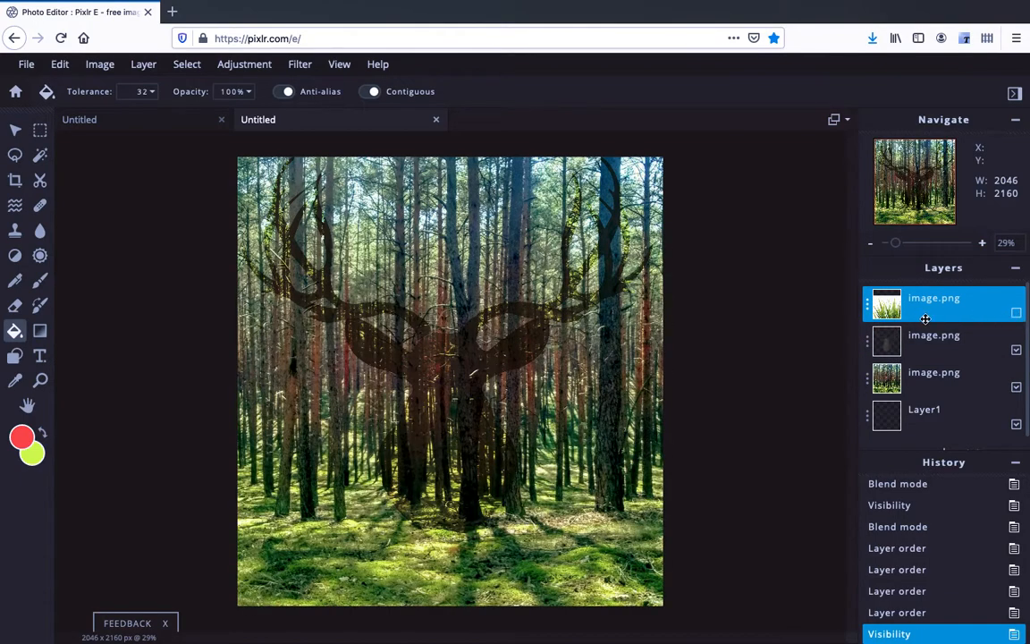
left_click(1014, 313)
left_click_drag(890, 304, 891, 385)
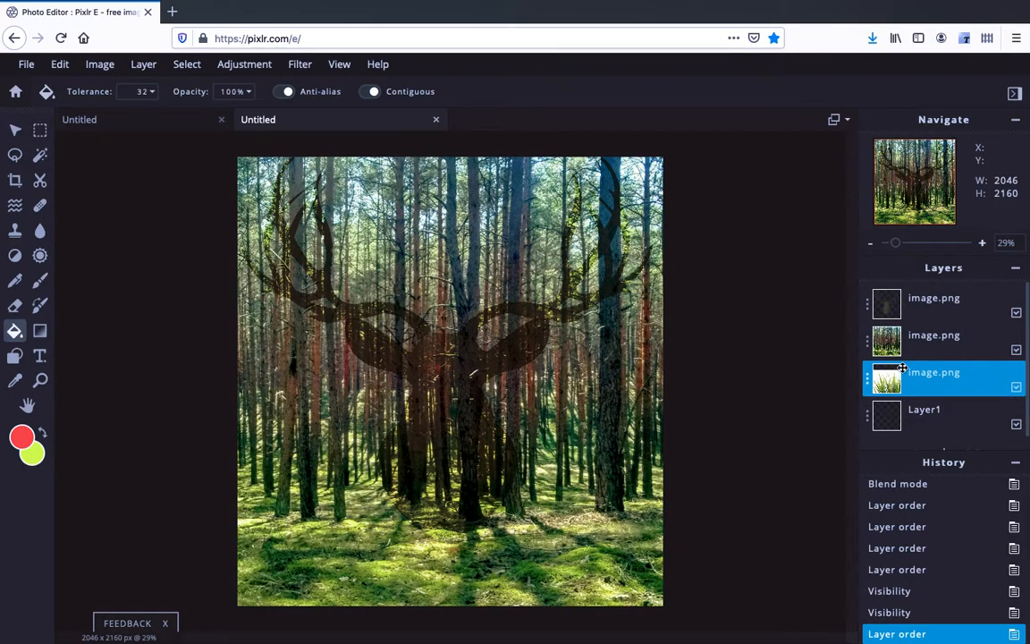
Step: Set the forest layer's blend mode to Darken
left_click(867, 344)
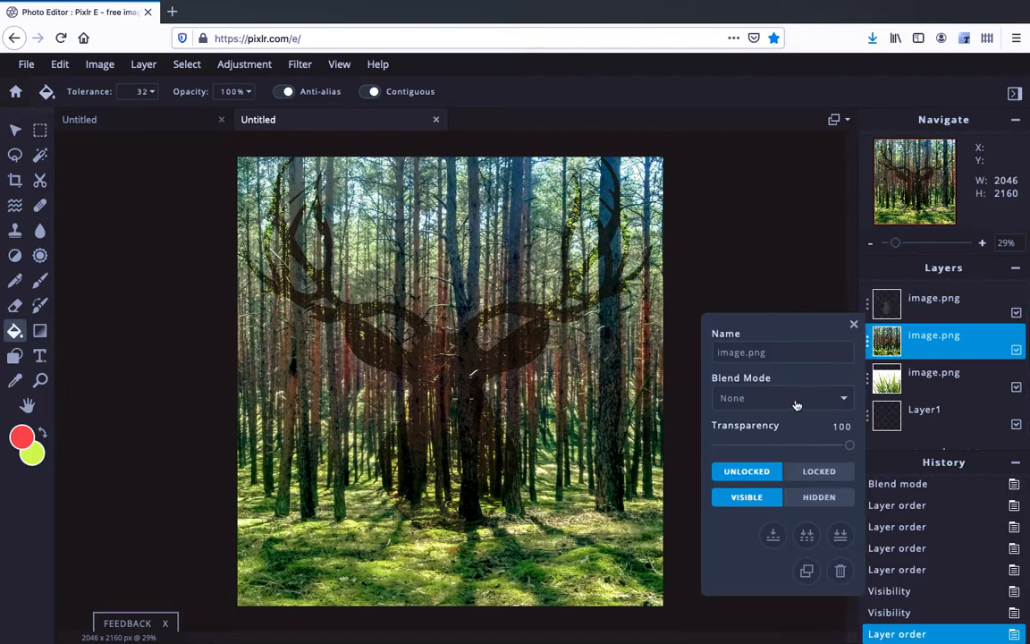
left_click(831, 399)
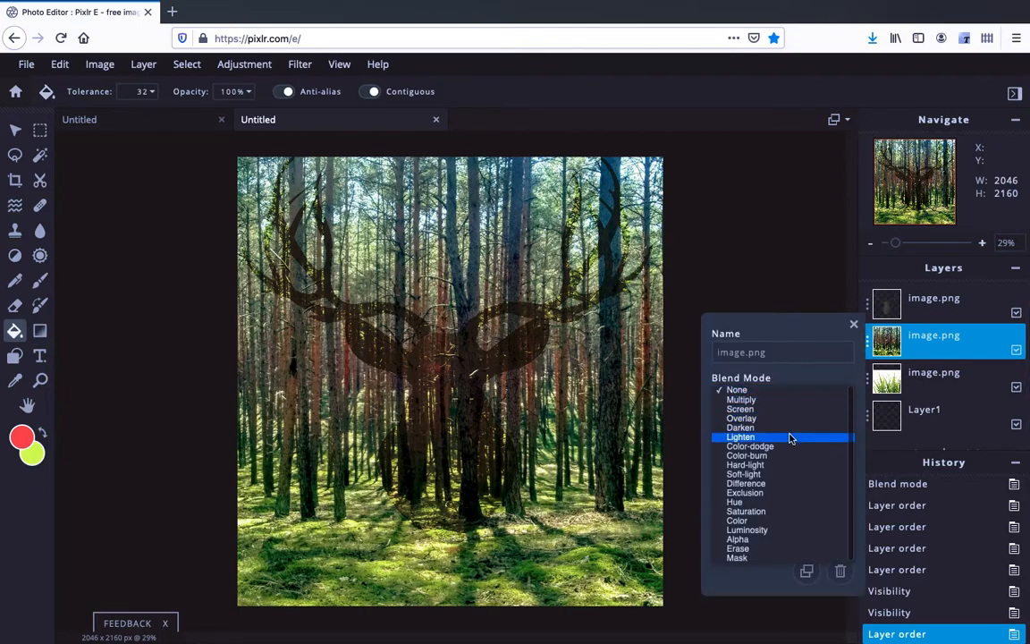
left_click(789, 429)
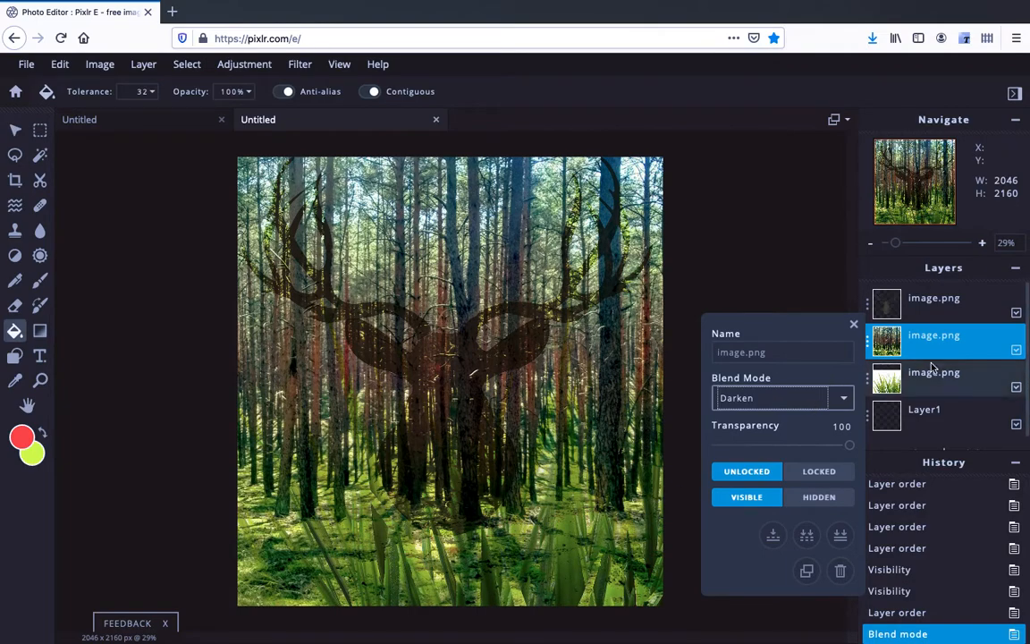
Step: Try to reposition the grass layer on the canvas with the Arrange tool, undoing each move
left_click(901, 385)
key("v")
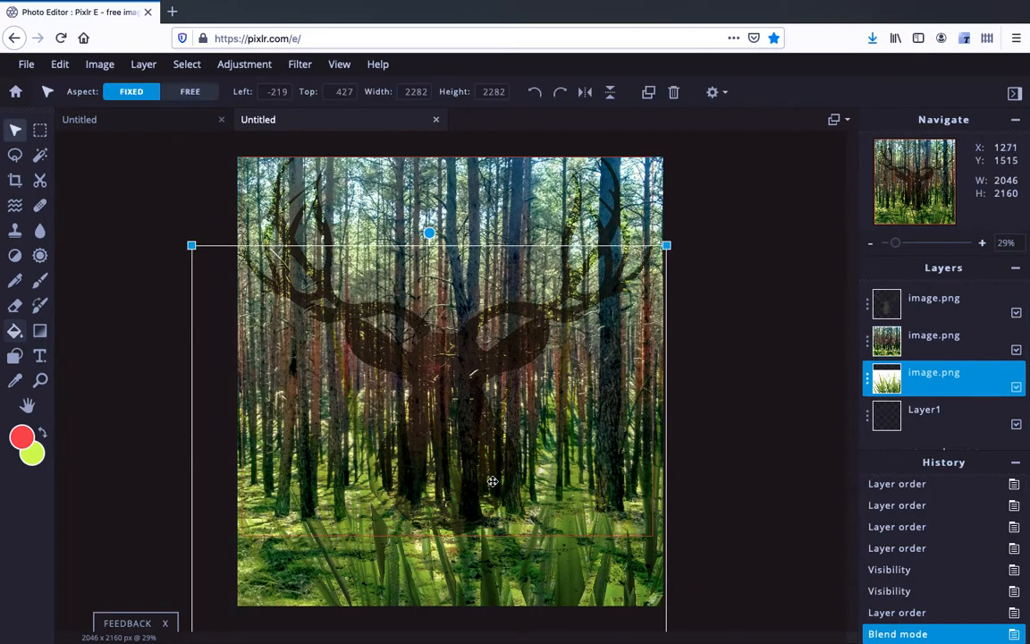
mouse_move(526, 567)
left_mouse_down()
mouse_move(520, 548)
mouse_move(528, 570)
left_mouse_up()
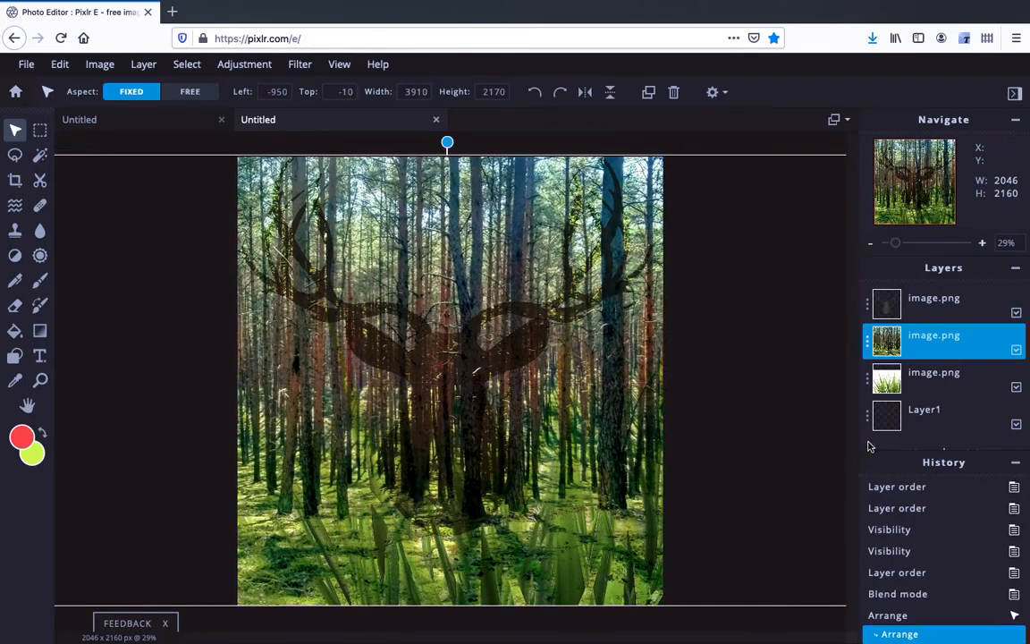
key("ctrl+z")
left_click(947, 391)
left_click(536, 538)
left_click_drag(537, 538, 534, 497)
key("ctrl+z")
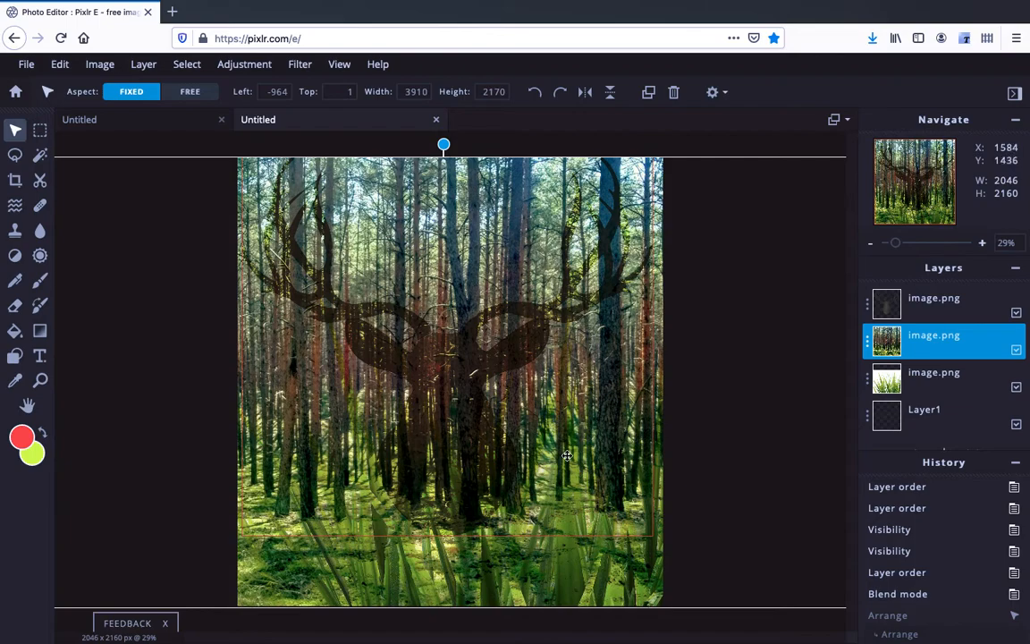
Step: Retry moving the grass layer on the canvas, check the Arrange tool's settings, and undo each move
left_click(923, 395)
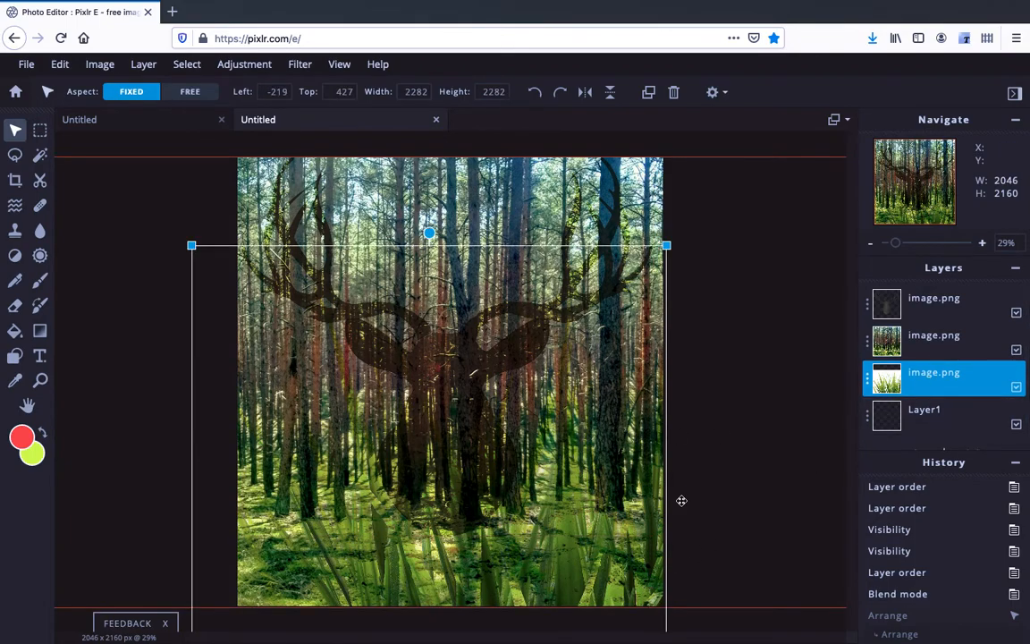
left_click_drag(204, 530, 213, 571)
key("super+z")
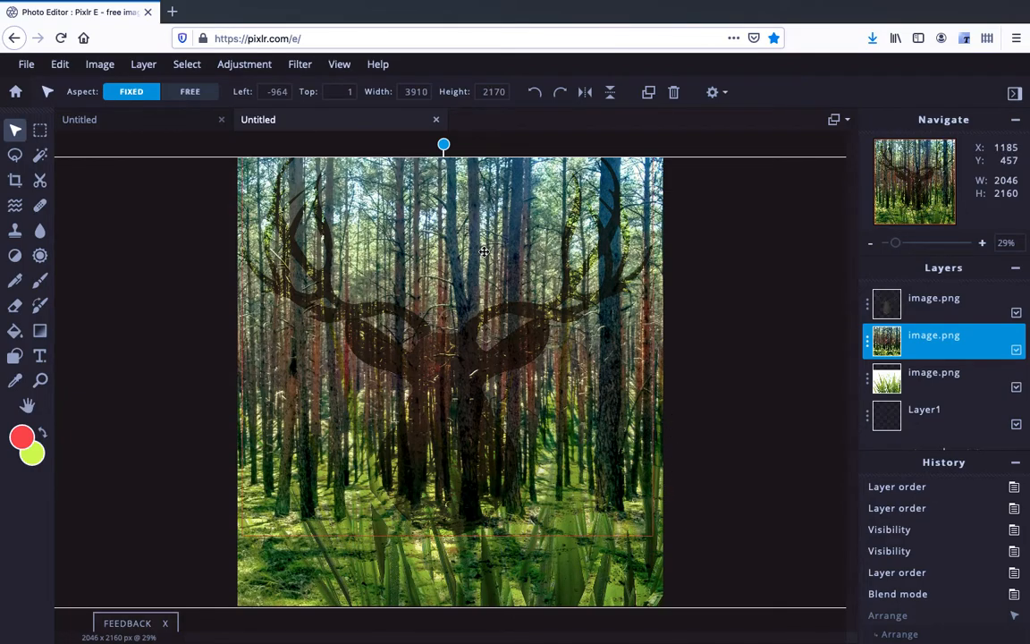
left_click(729, 100)
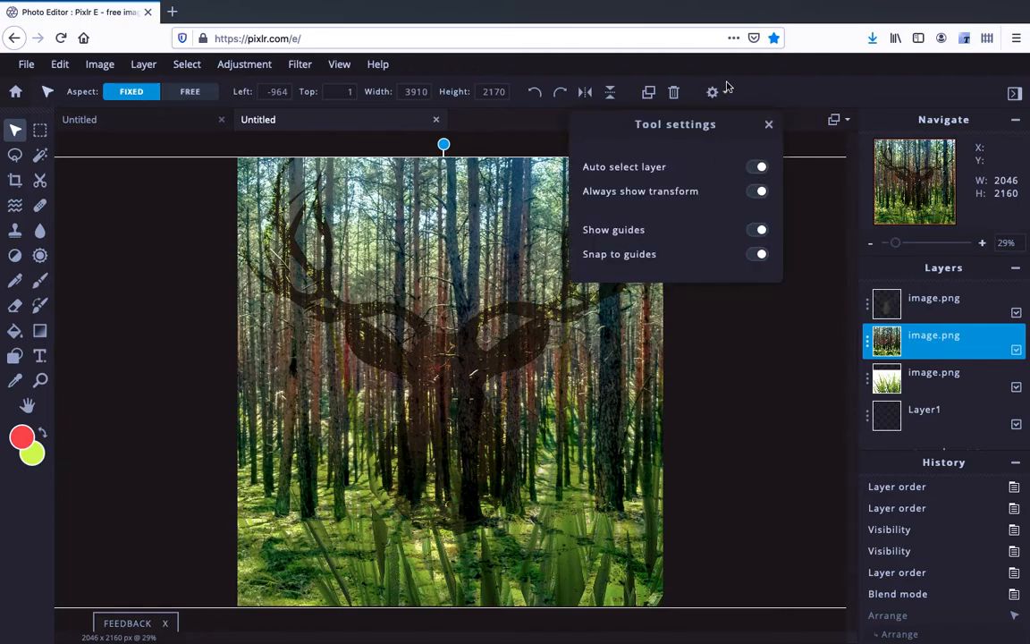
left_click(723, 93)
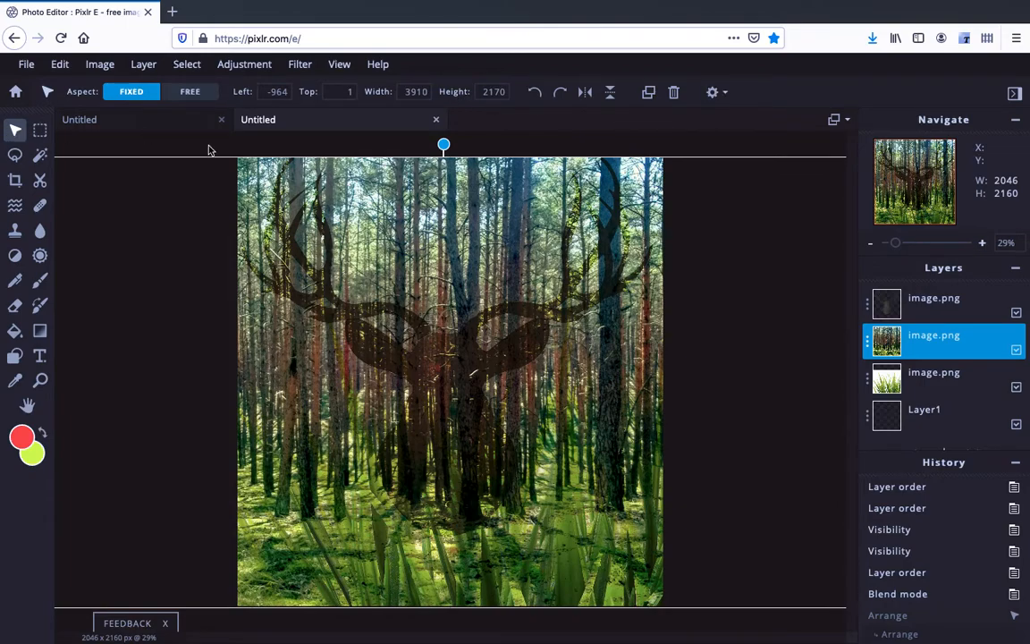
left_click(931, 389)
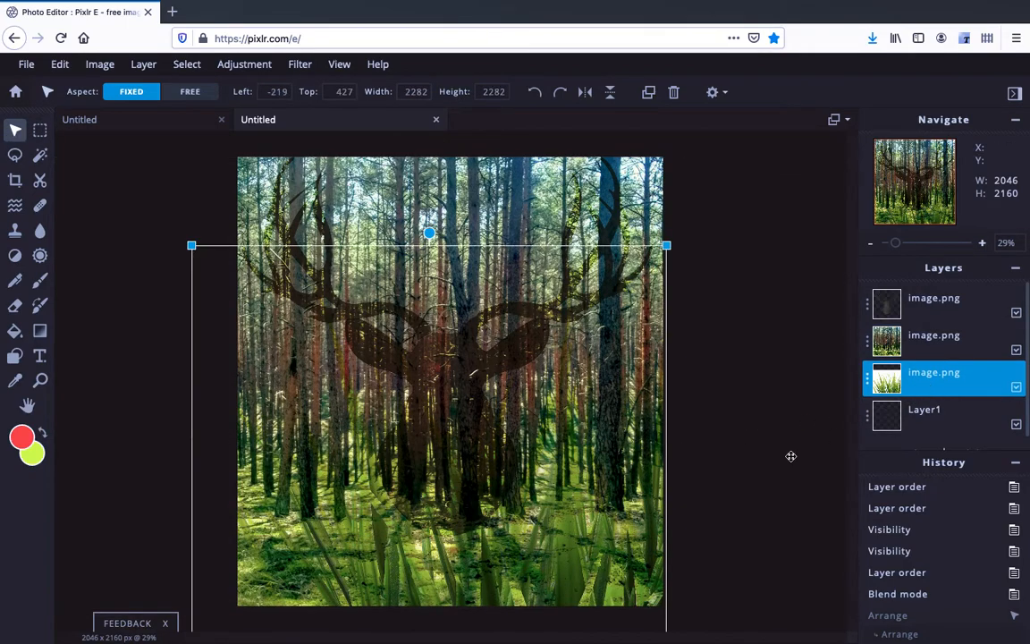
left_click_drag(587, 579, 585, 534)
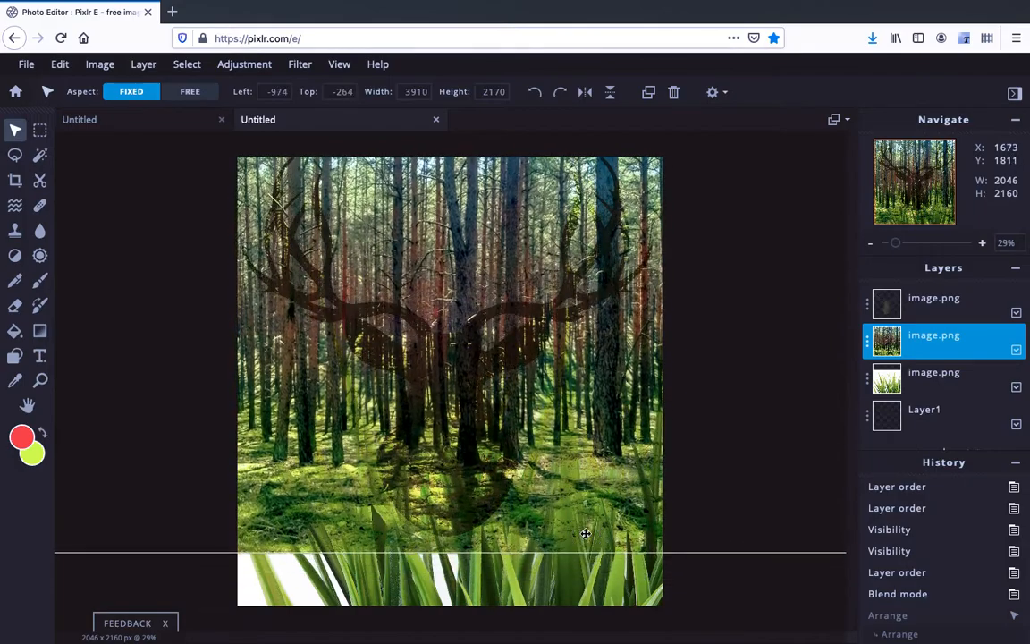
key("ctrl+z")
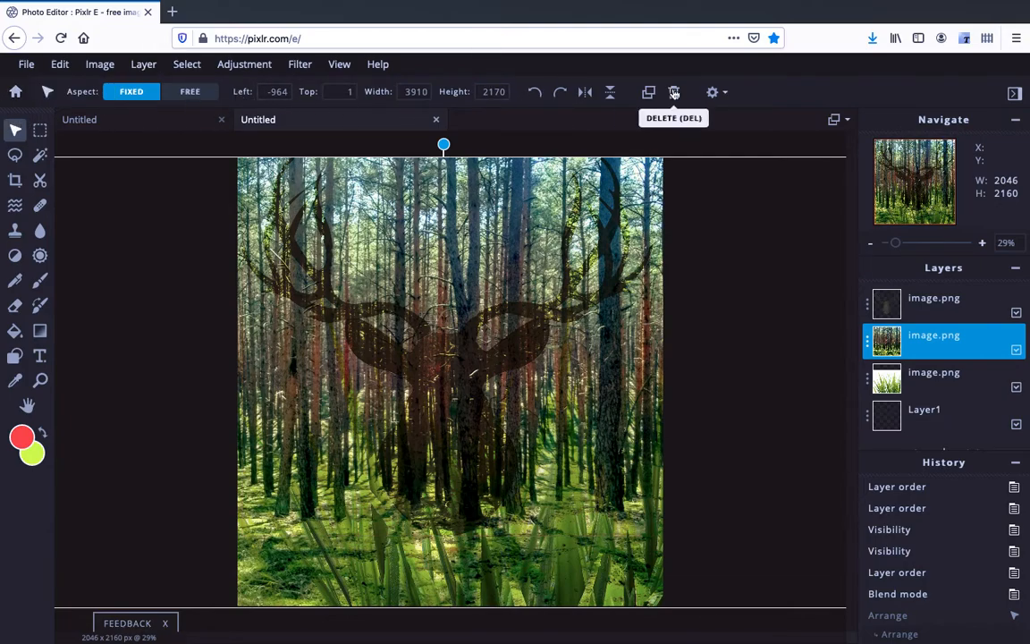
Step: Turn off Auto select layer for the Arrange tool and move the grass layer up to about left -288, top -412
left_click(718, 93)
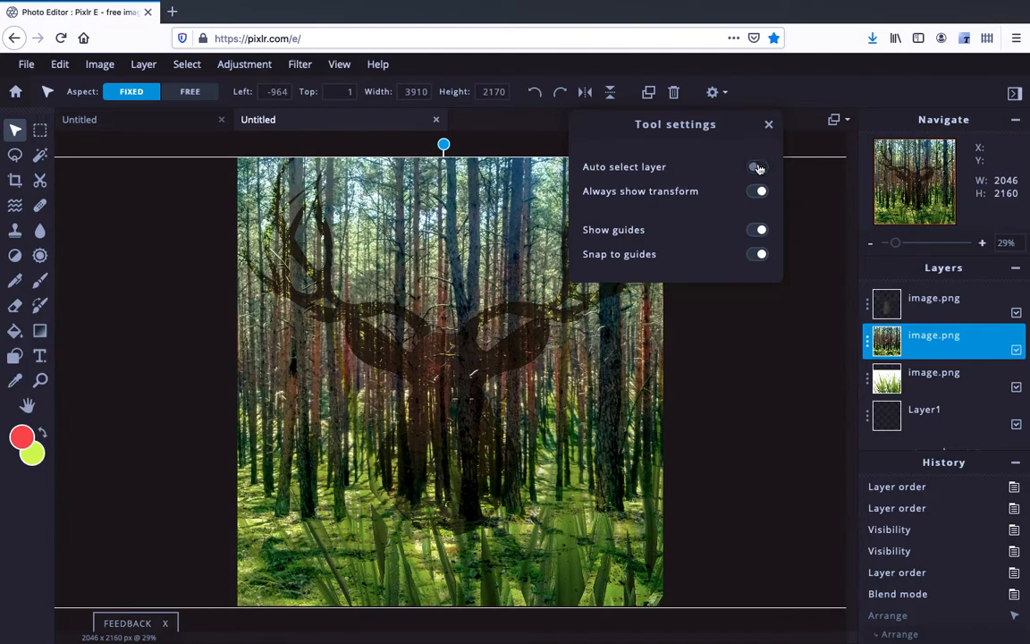
left_click(928, 390)
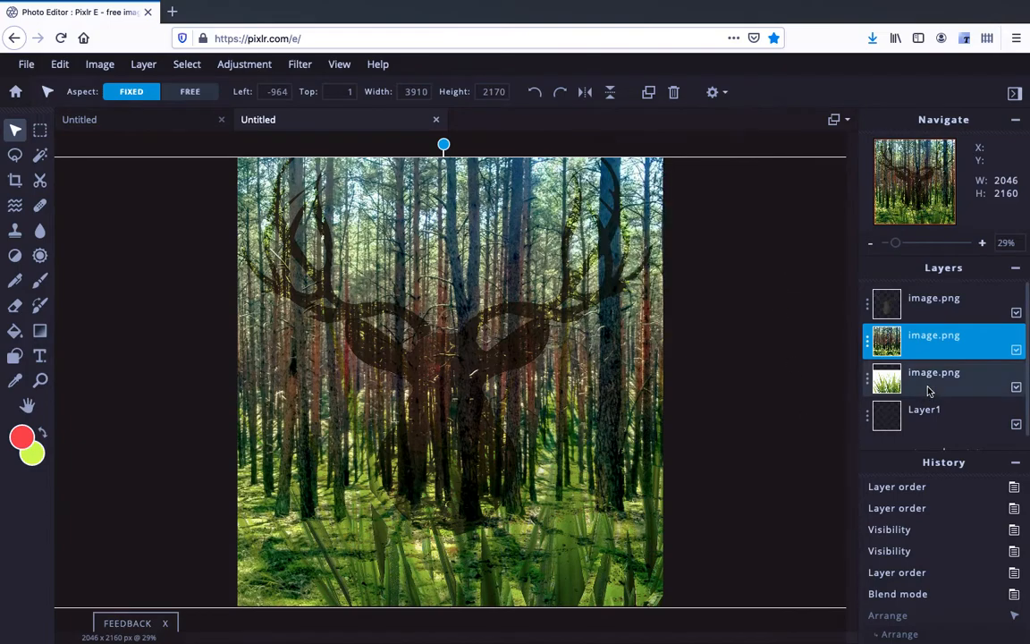
left_click(930, 388)
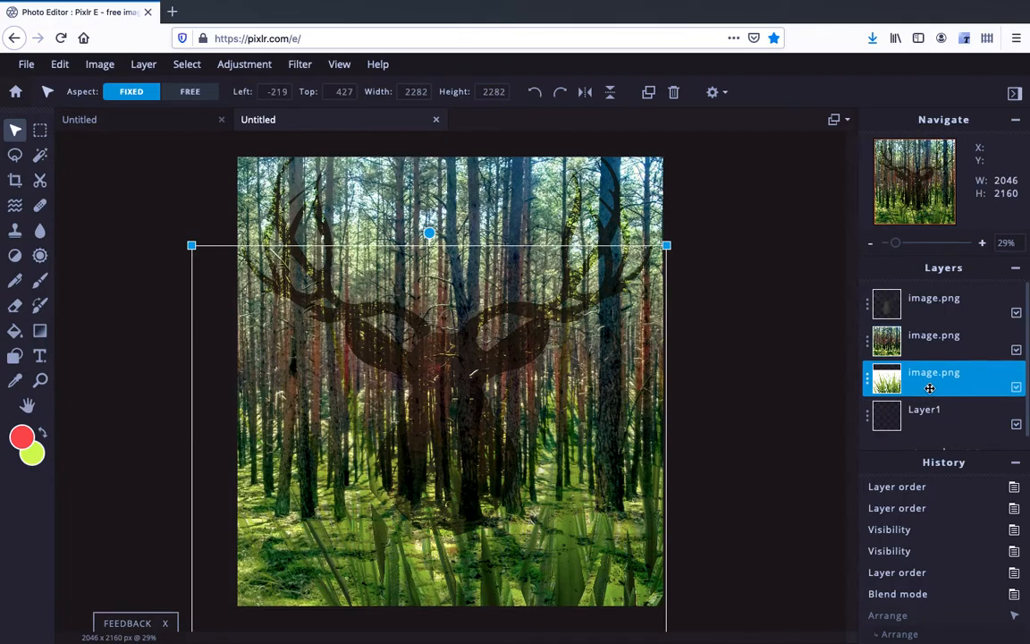
left_click_drag(598, 568, 556, 410)
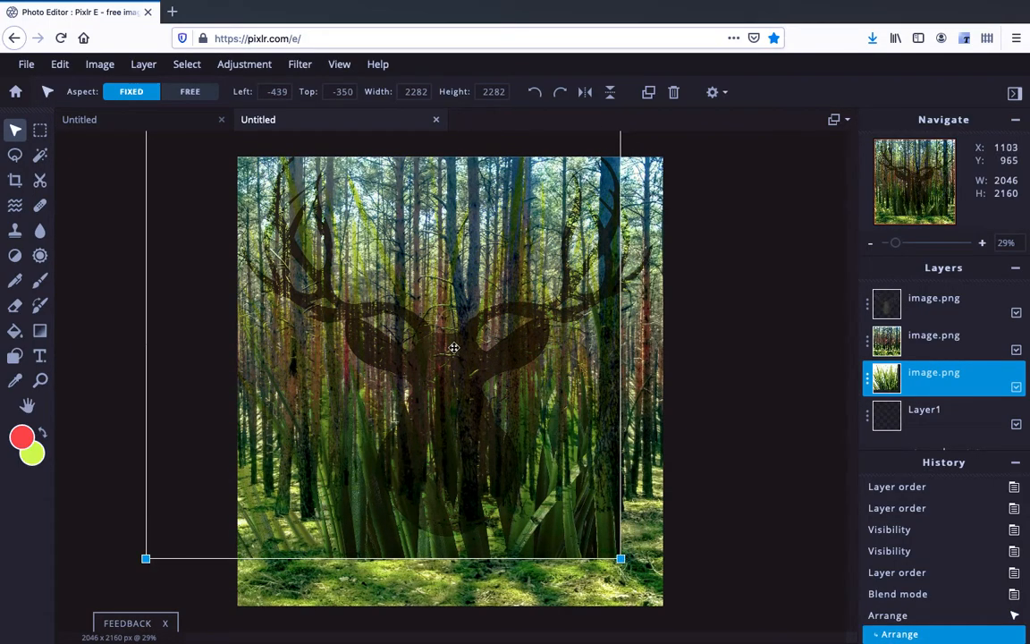
left_click_drag(470, 409, 498, 410)
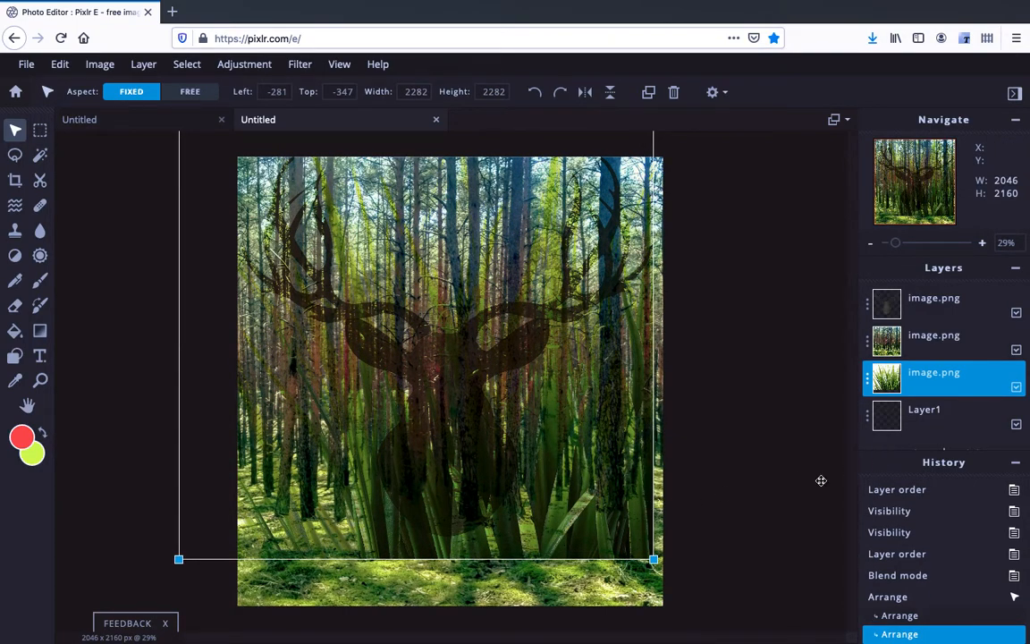
left_click_drag(575, 539, 574, 523)
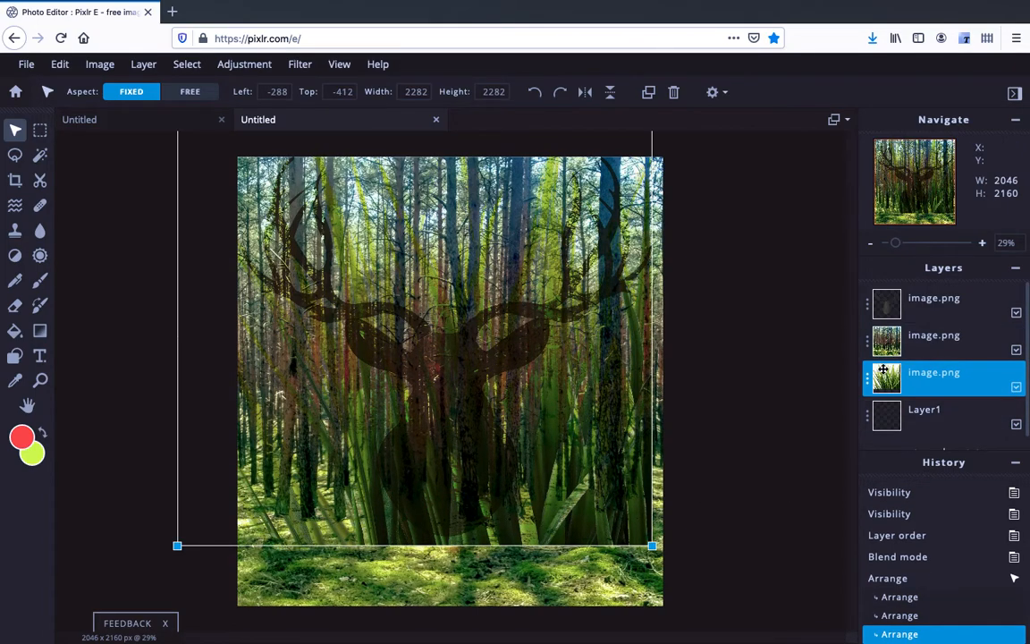
Step: Duplicate the deer silhouette layer at the top of the layer stack
left_click(927, 349)
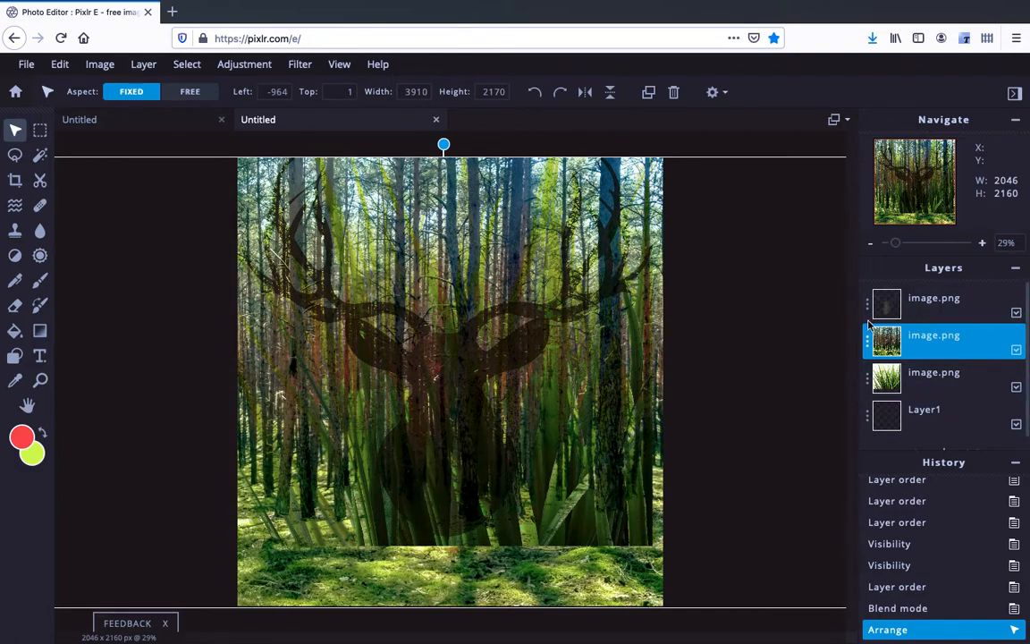
left_click(902, 306)
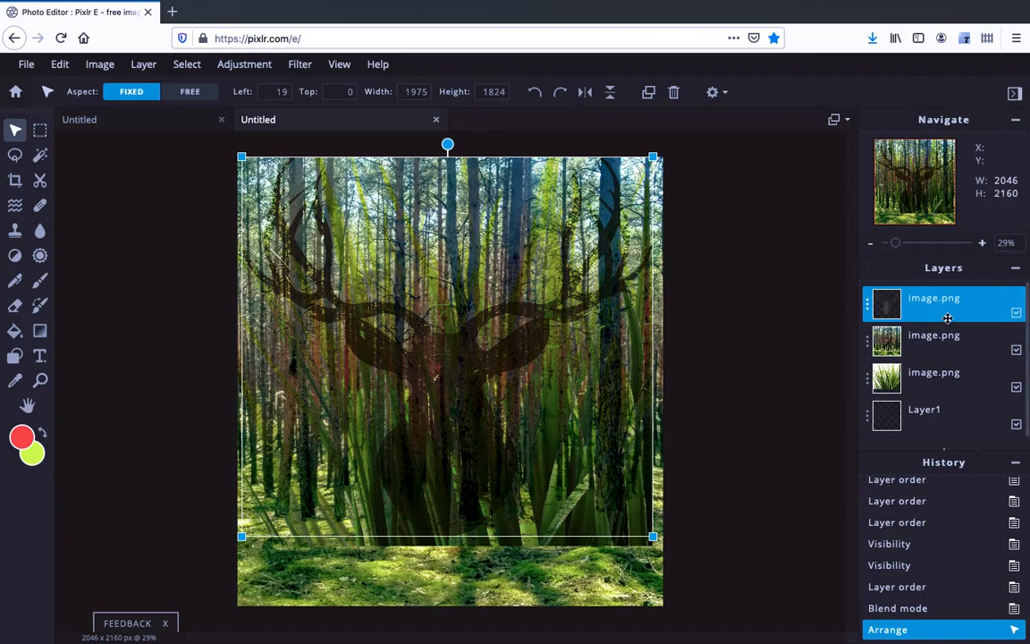
left_click(867, 306)
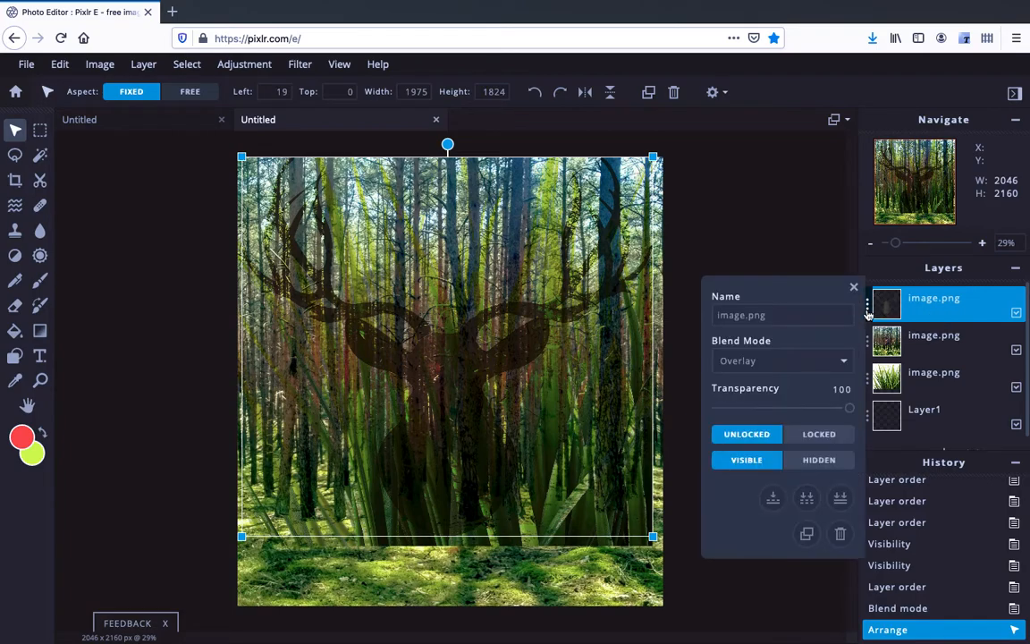
left_click(806, 535)
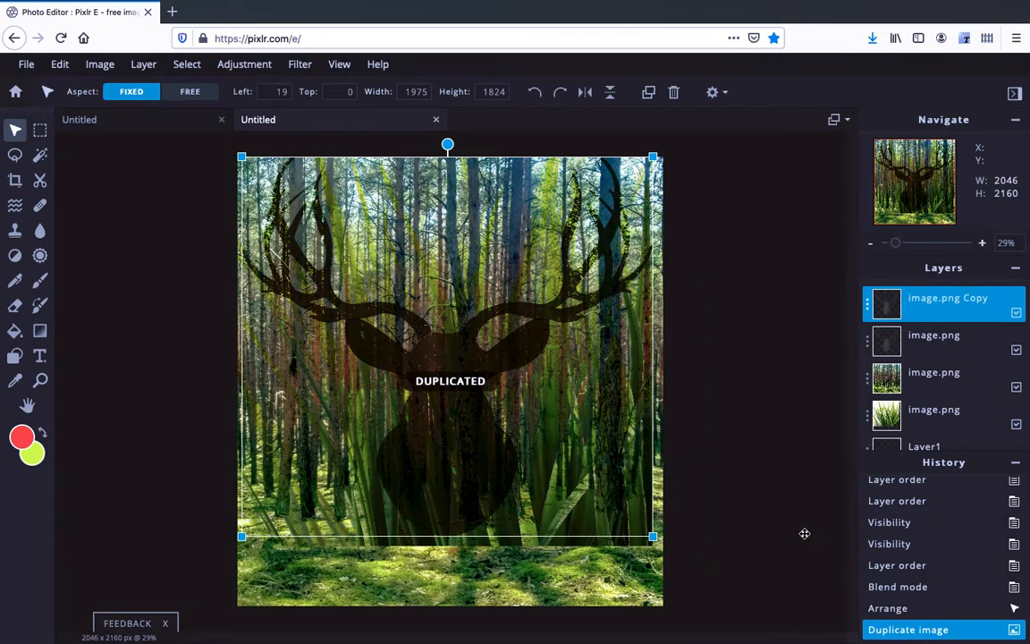
Step: Set the blend mode of the duplicated deer layer to Mask and close its layer settings
left_click(869, 309)
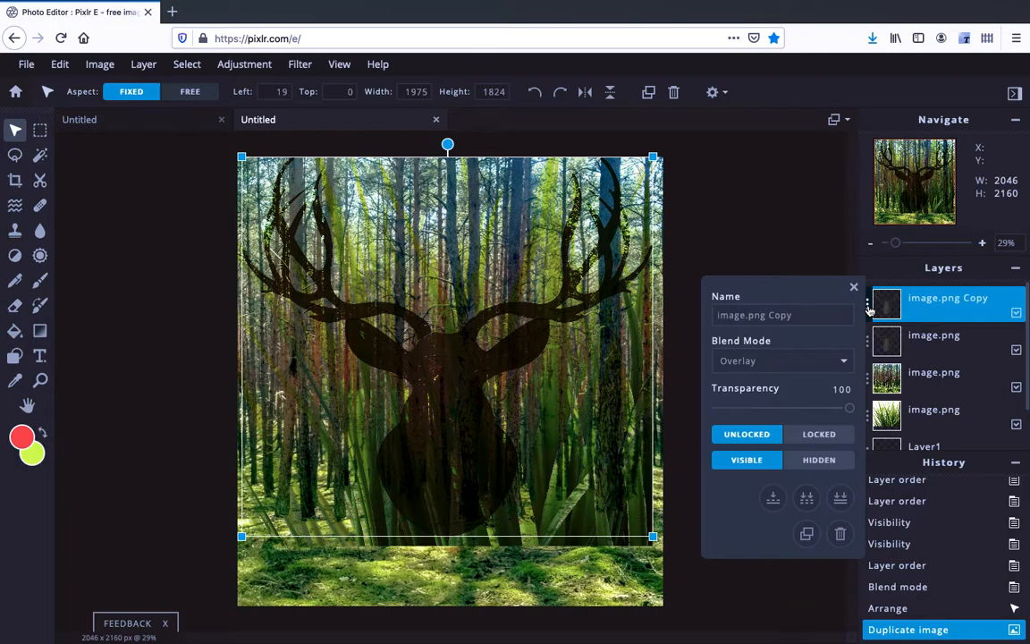
left_click(838, 361)
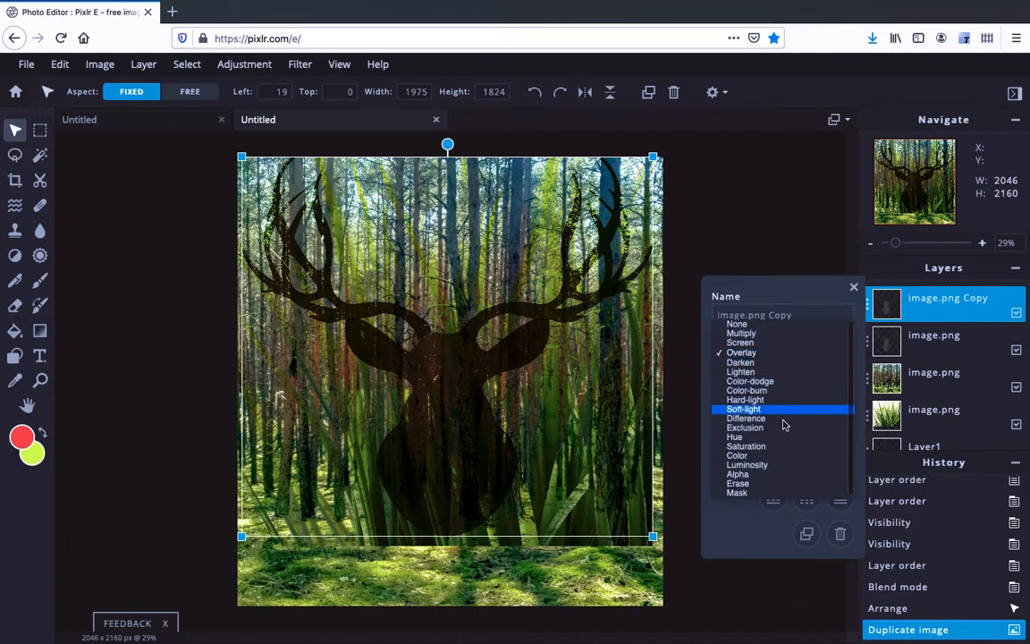
left_click(767, 493)
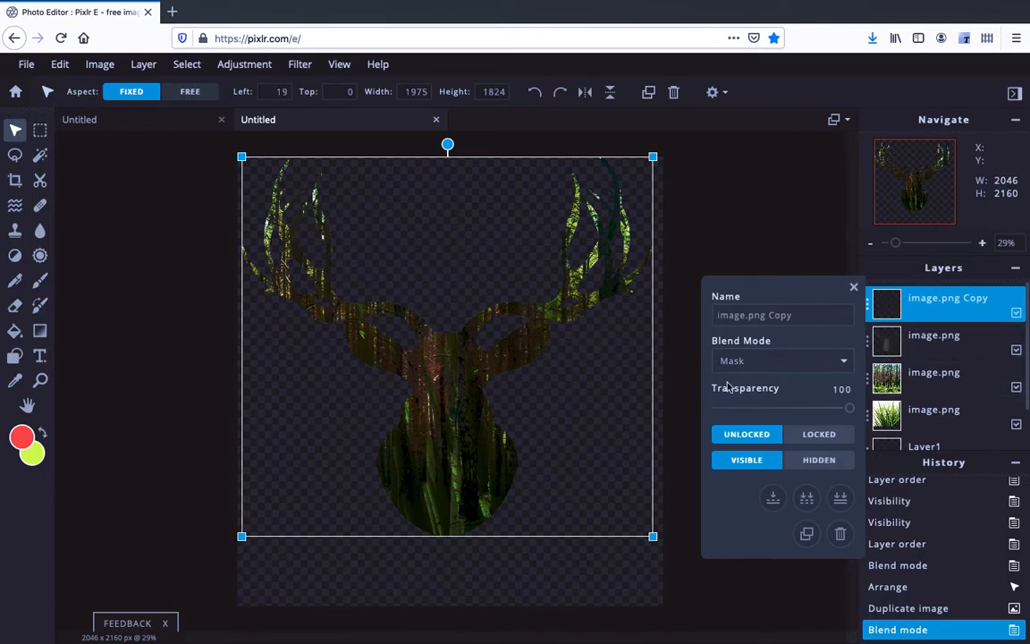
left_click(853, 287)
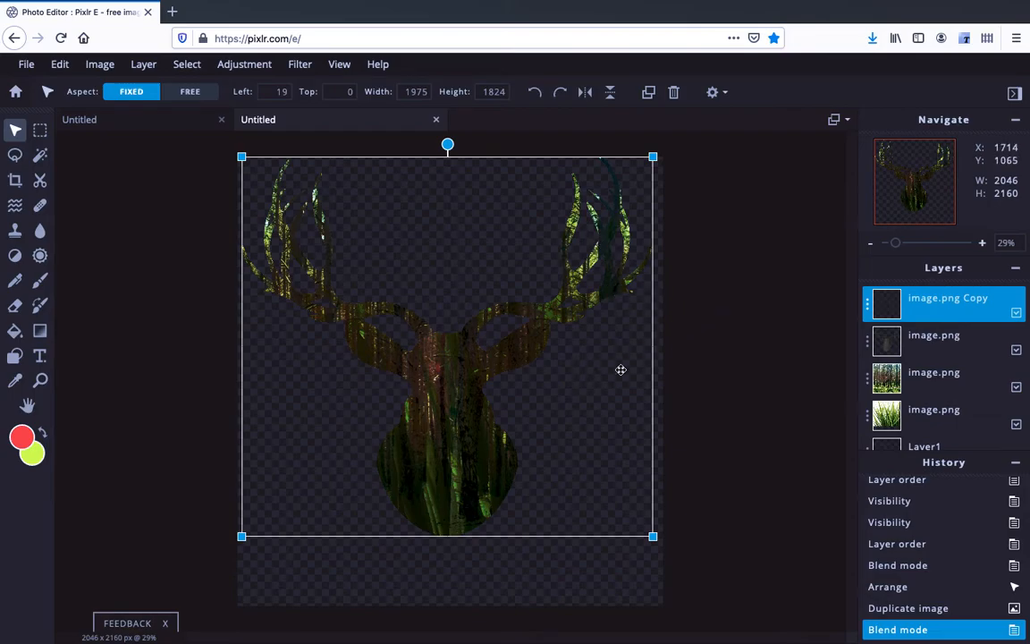
Step: Set the forest layer's blend mode to Hard-light and reselect the duplicated deer layer
left_click(869, 341)
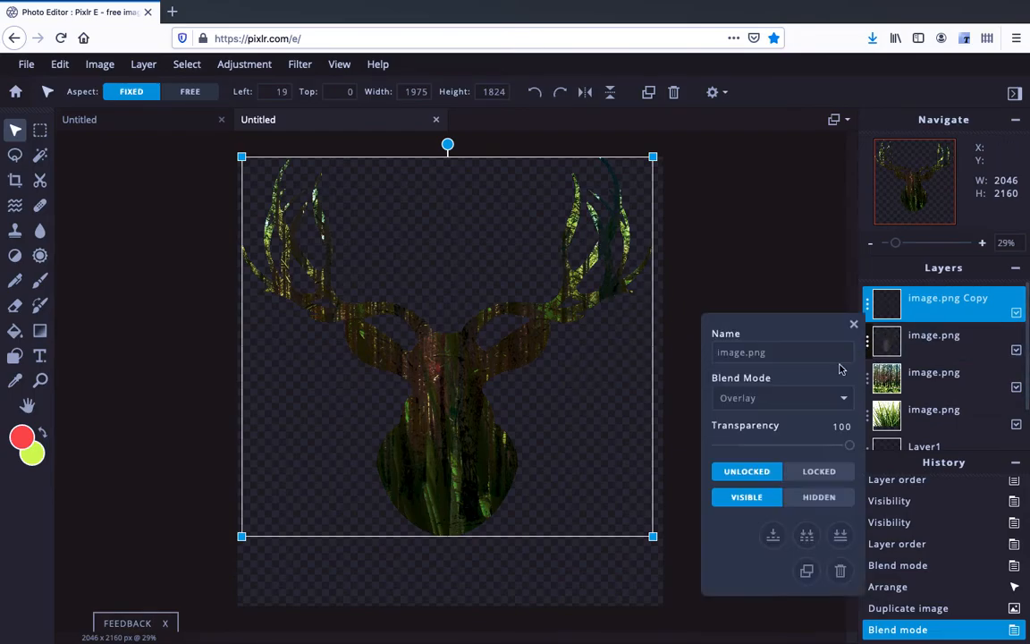
left_click(922, 391)
left_click(870, 378)
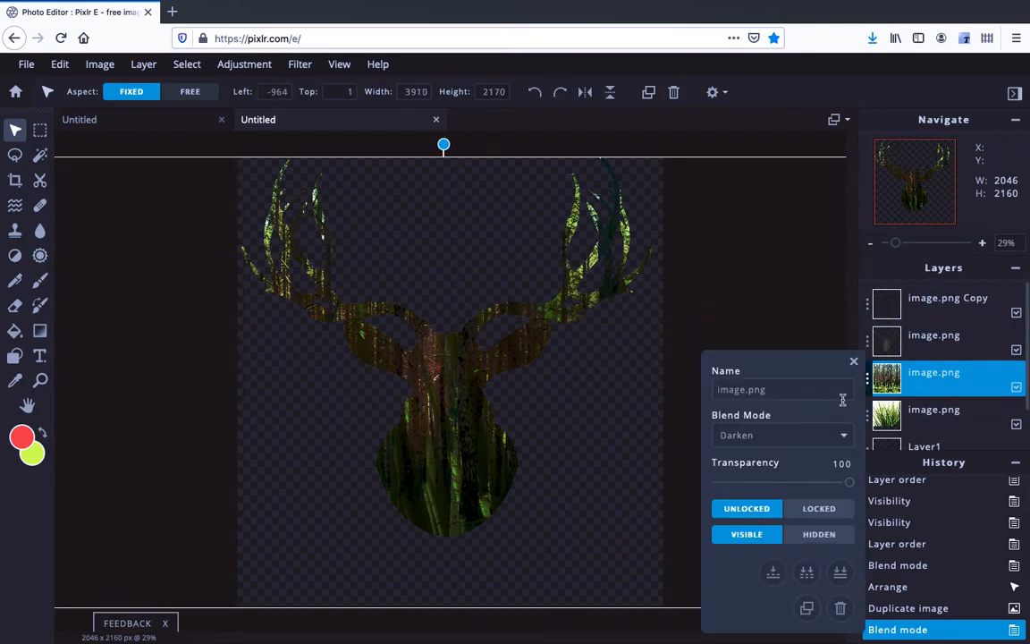
left_click(854, 439)
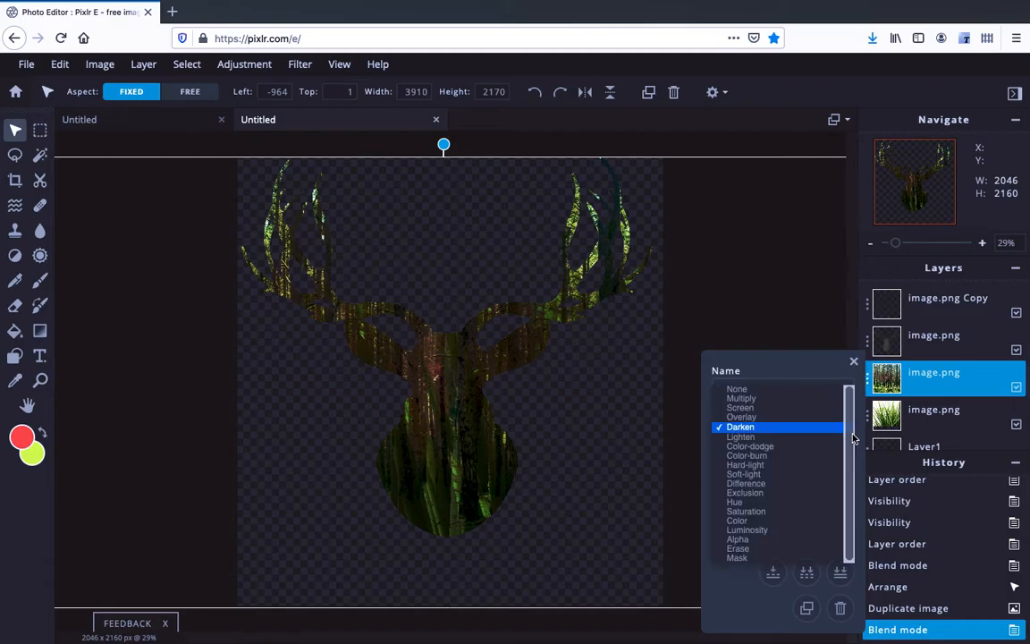
left_click(773, 466)
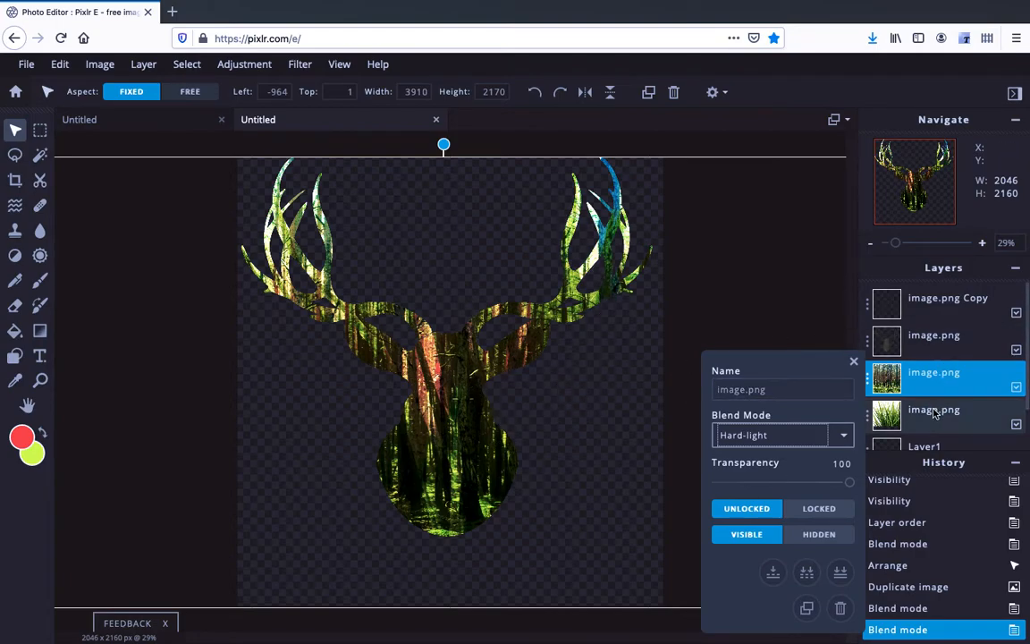
left_click(854, 362)
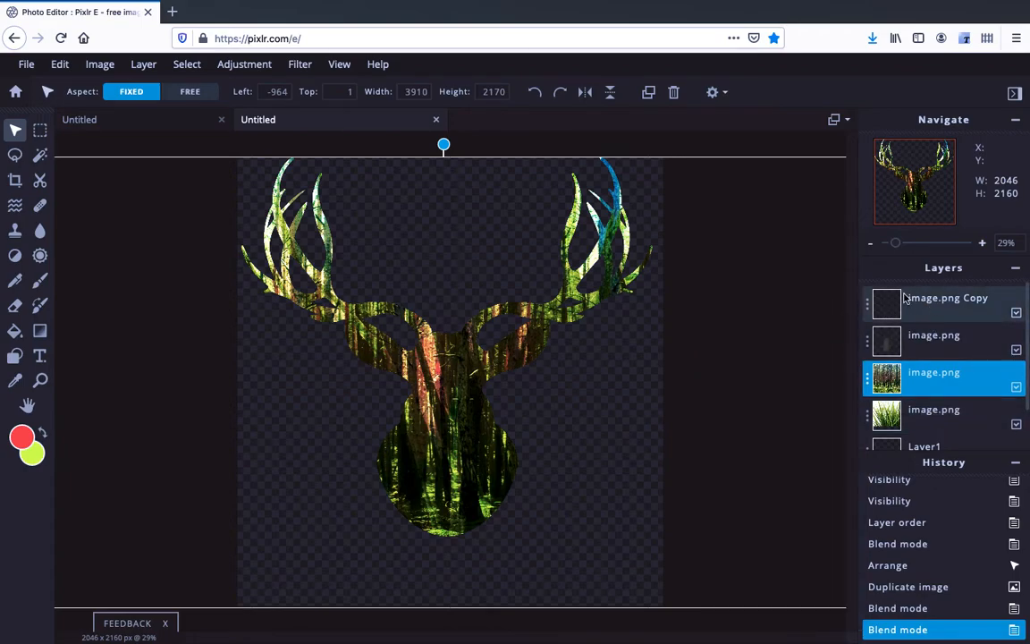
left_click(914, 310)
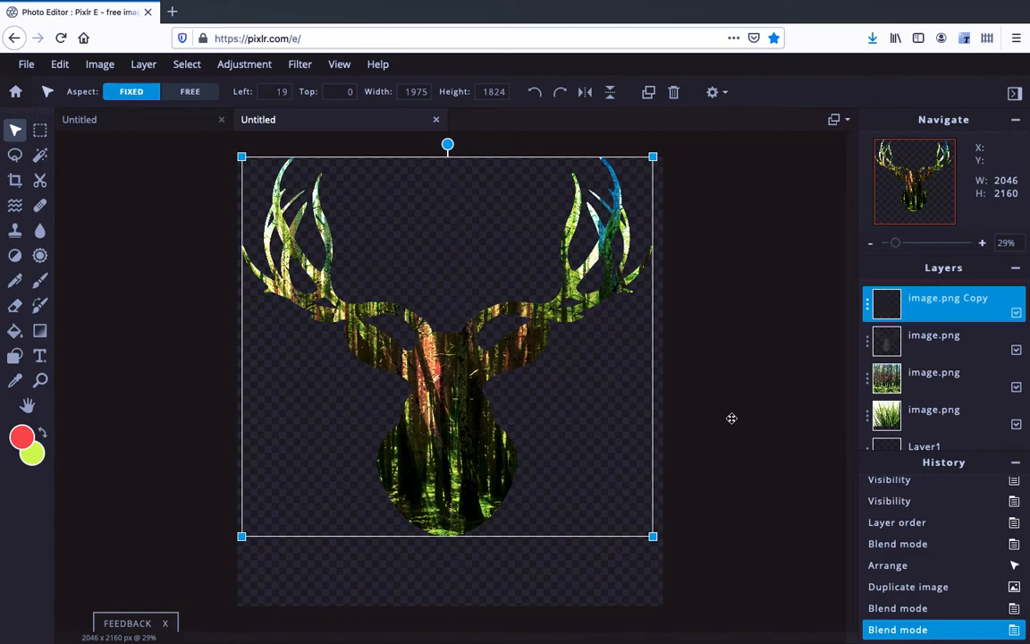
mouse_move(707, 3)
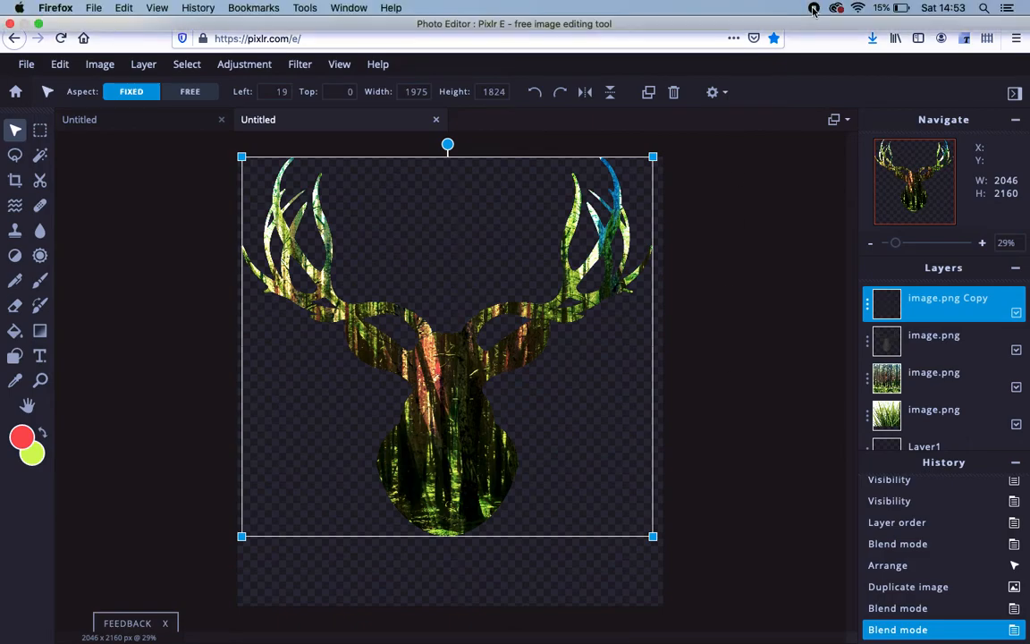